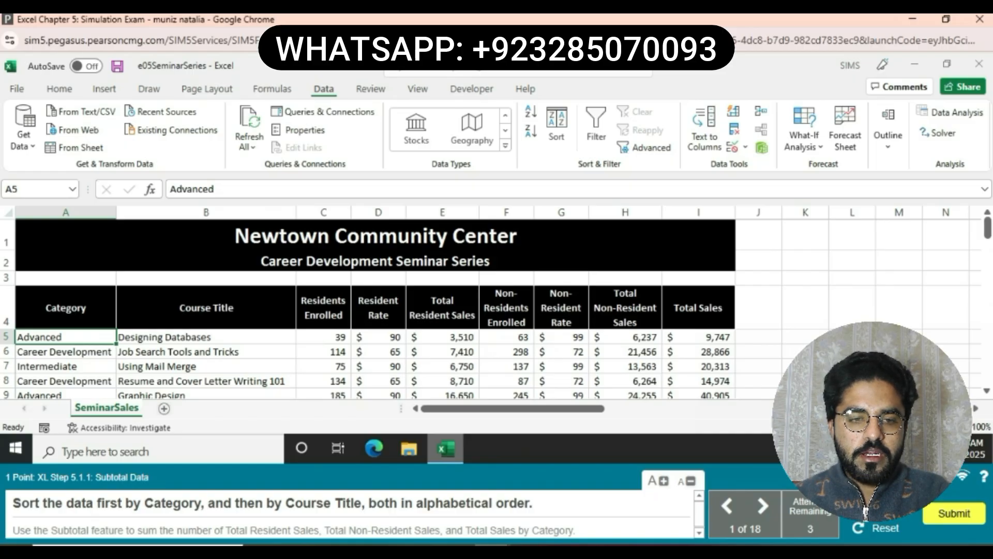
# - Sort the seminar data by Category and secondarily by Course Title, both from A to Z
pyautogui.click(66, 308)
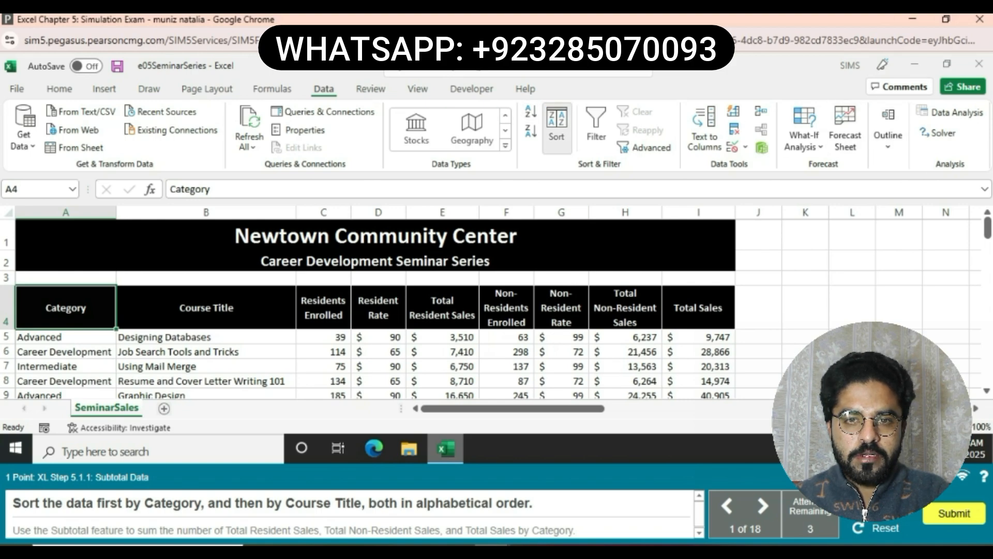
pyautogui.click(557, 127)
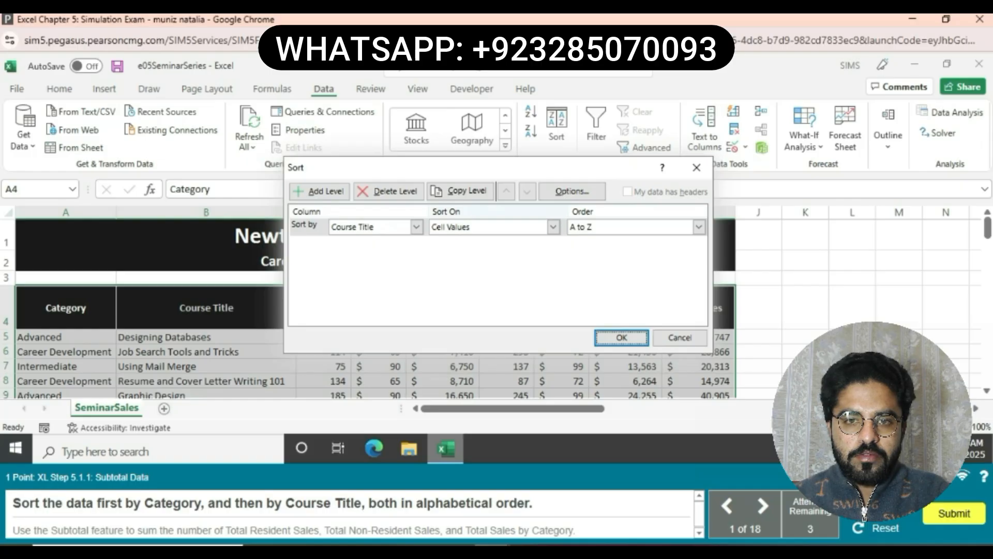
pyautogui.click(416, 227)
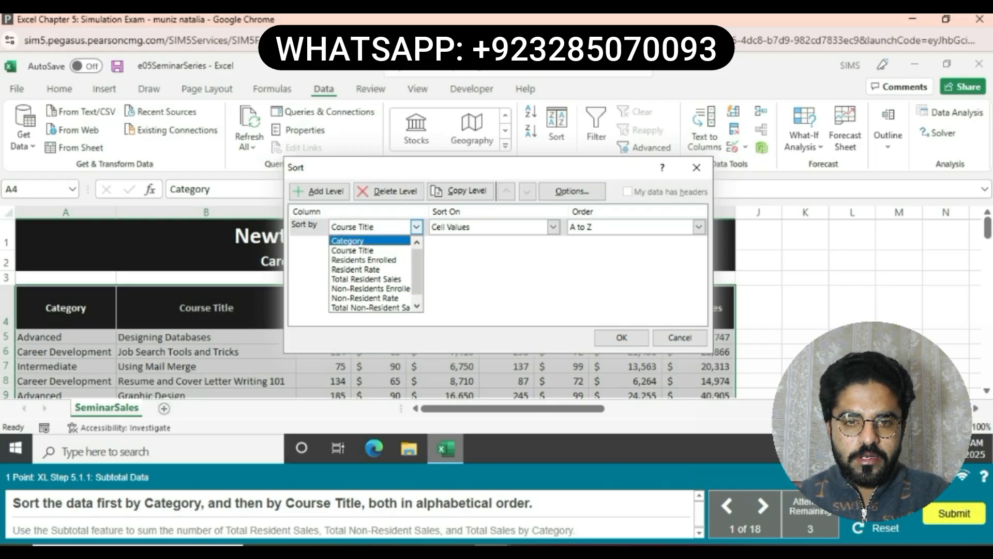
pyautogui.press('Return')
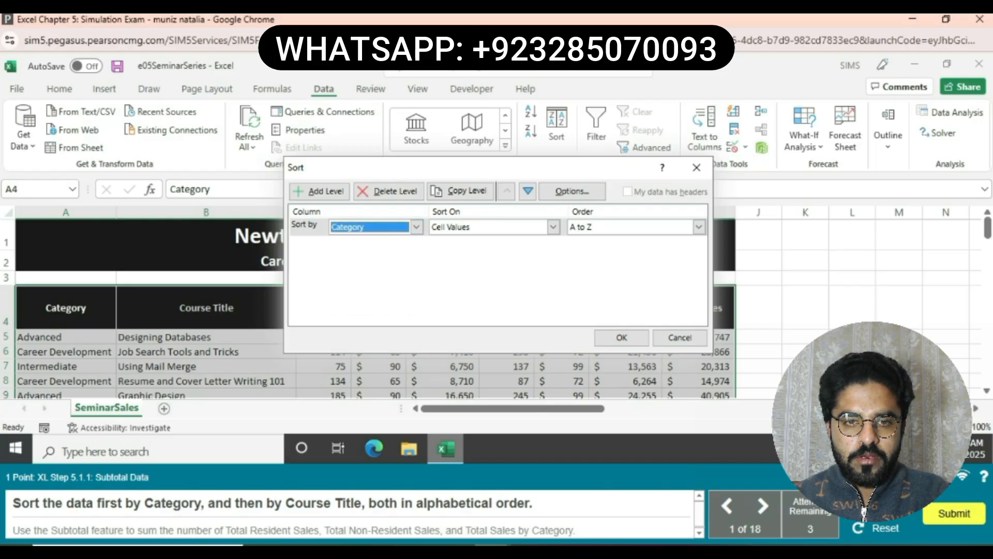
pyautogui.hotkey('alt', 'a')
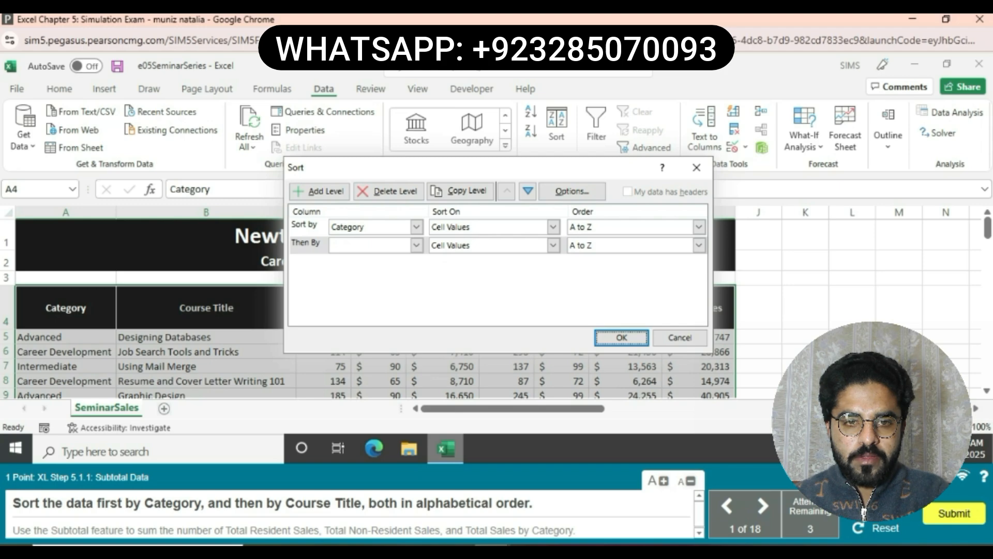
pyautogui.click(417, 246)
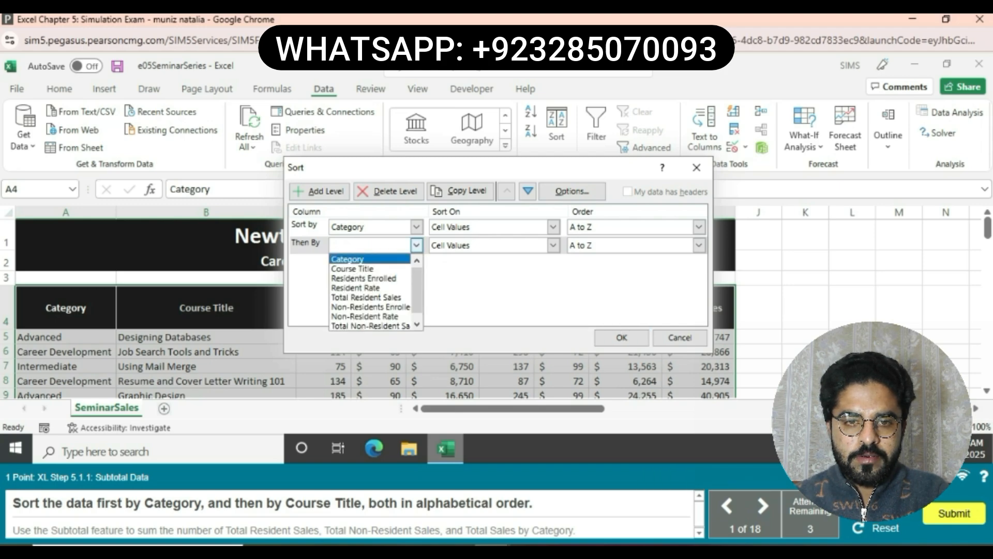
pyautogui.click(352, 268)
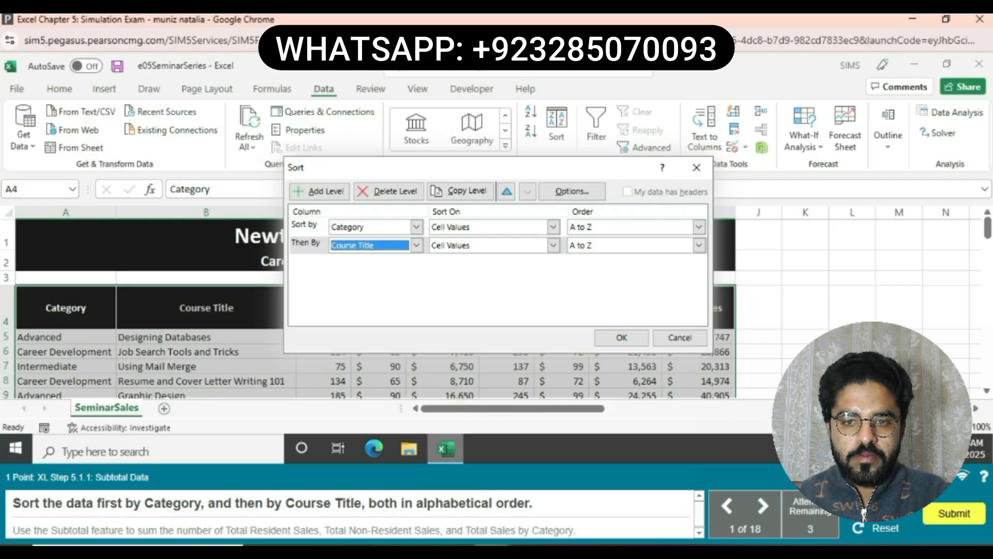
pyautogui.click(621, 338)
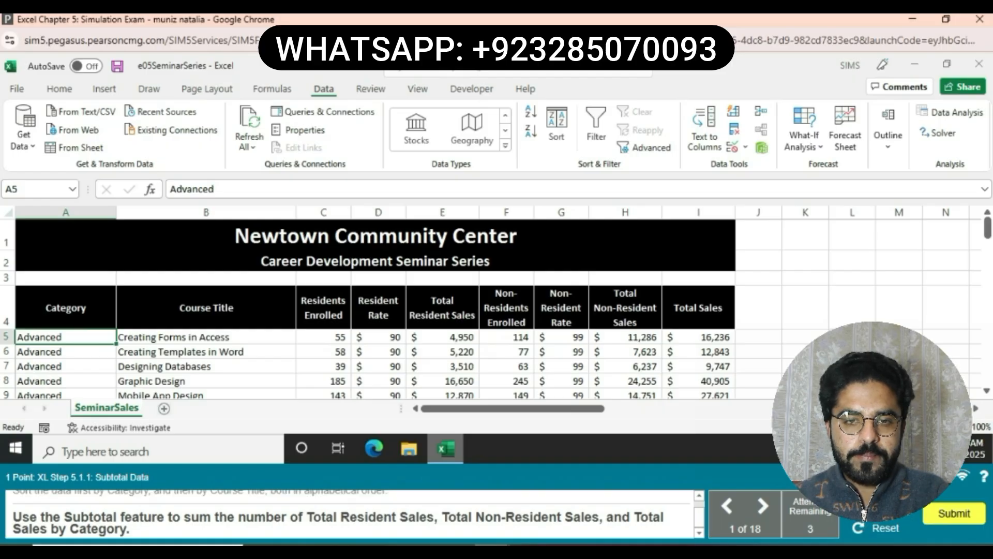
# - Add Sum subtotals at each change in Category for Total Resident Sales, Total Non-Resident Sales and Total Sales
pyautogui.click(804, 141)
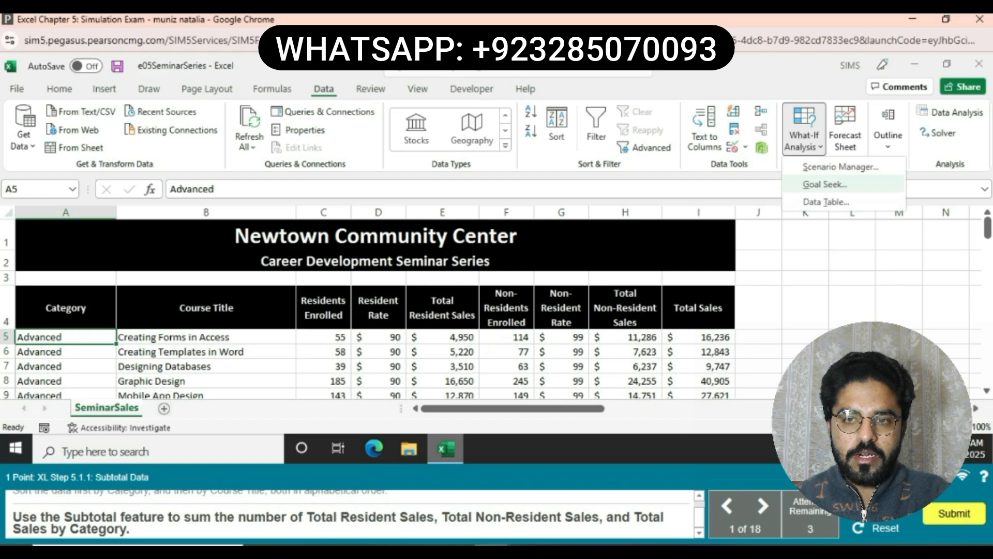
pyautogui.click(888, 134)
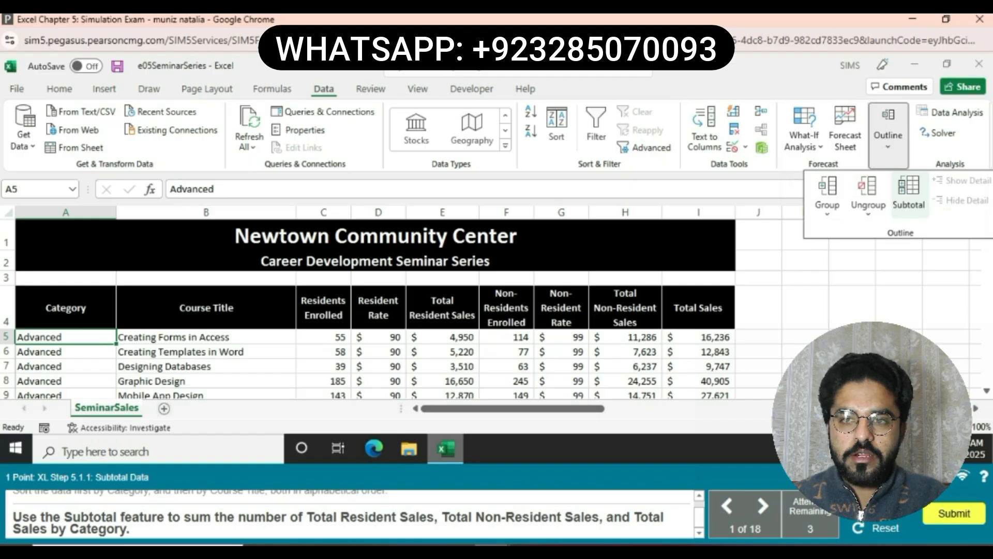
pyautogui.click(909, 194)
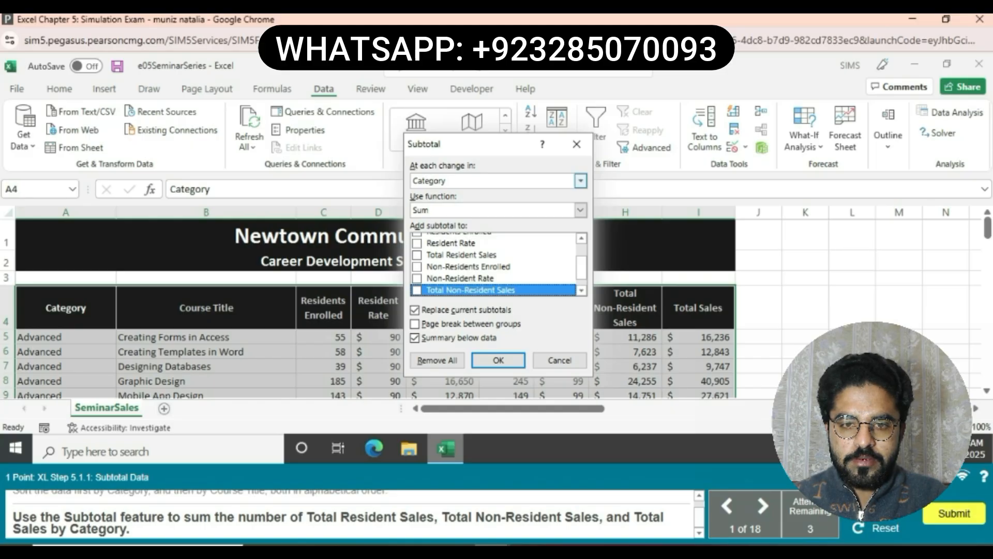
pyautogui.click(581, 181)
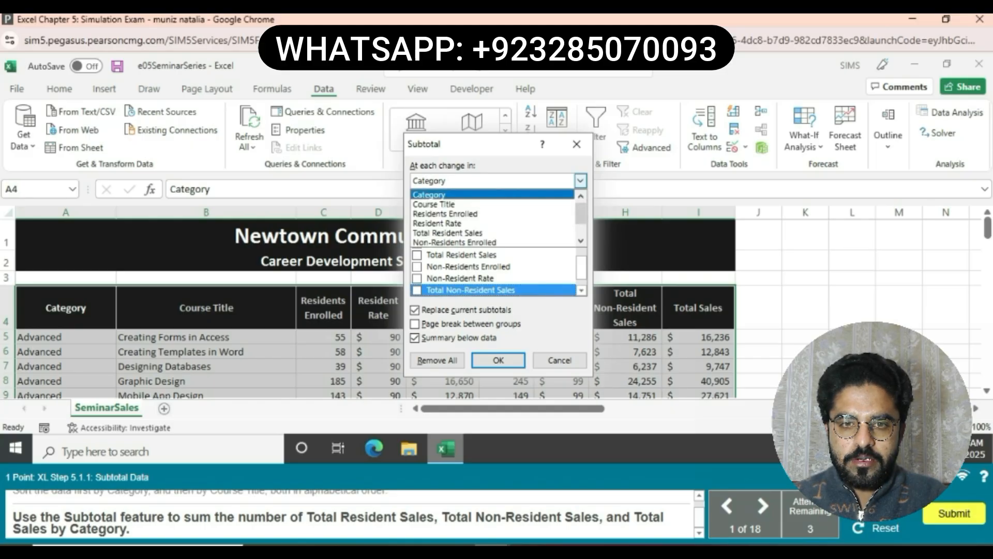
pyautogui.click(430, 195)
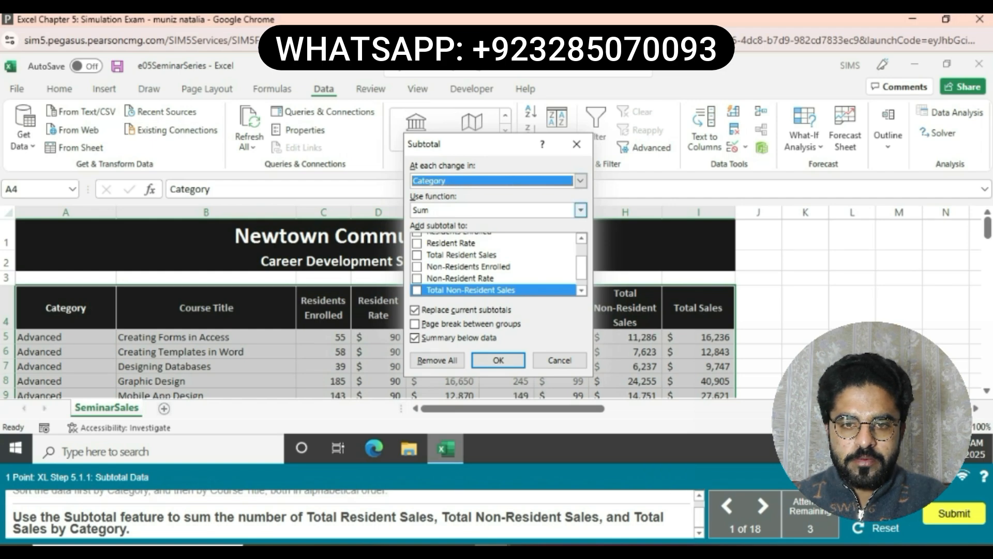
pyautogui.scroll(2, 497, 264)
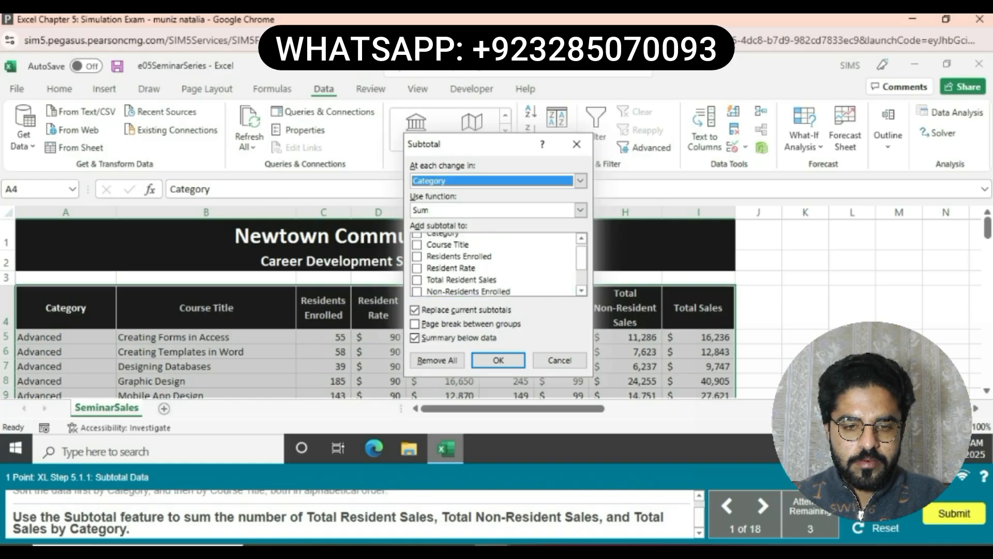
pyautogui.click(417, 285)
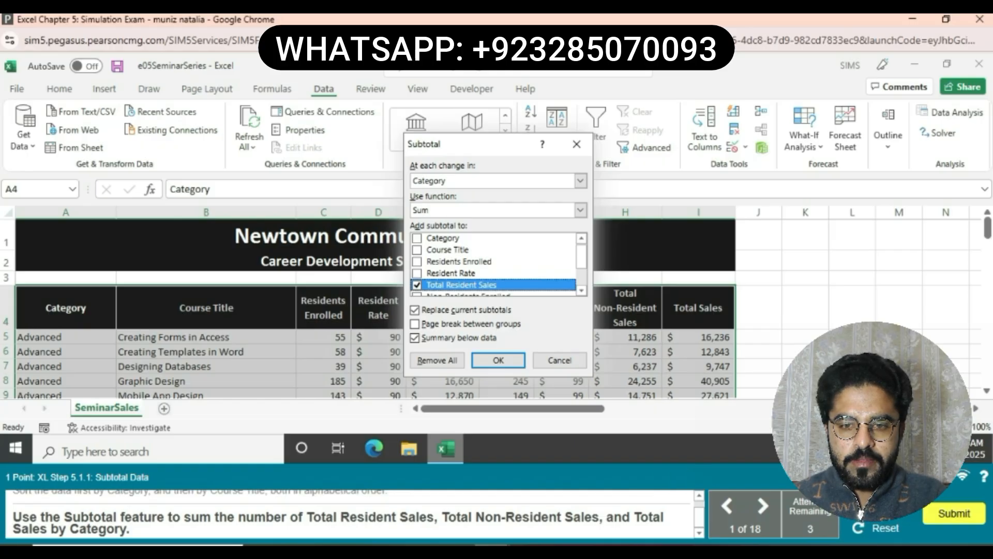
pyautogui.click(582, 291)
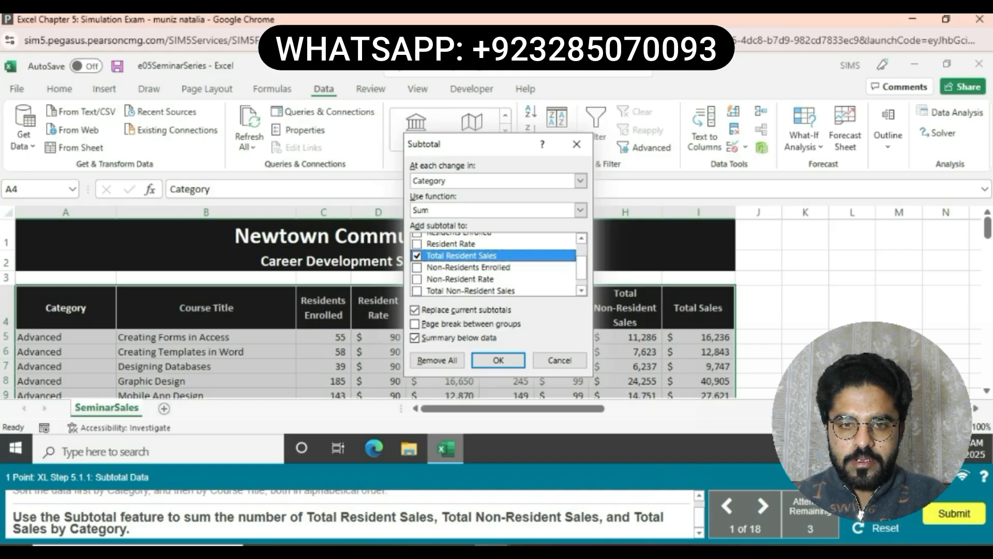
pyautogui.click(417, 291)
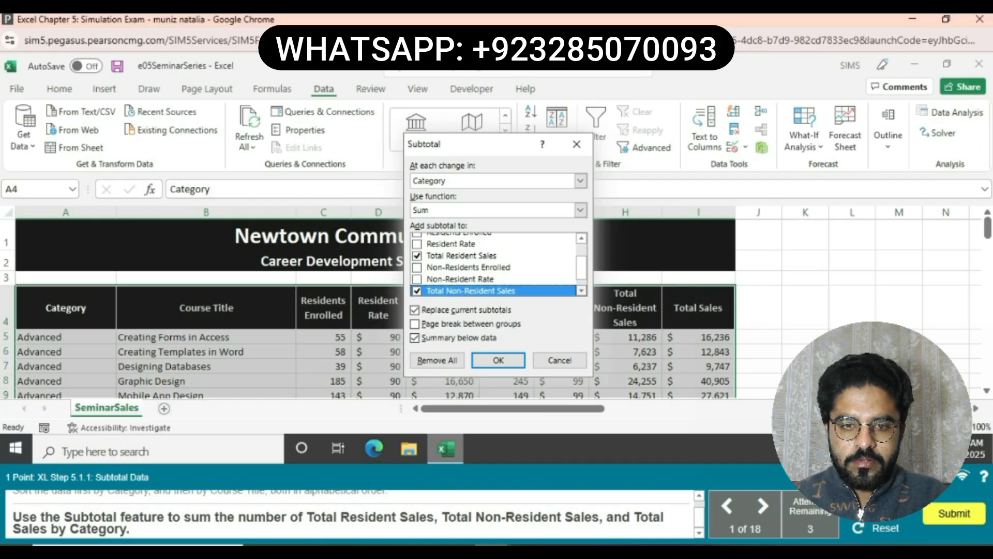
pyautogui.click(581, 291)
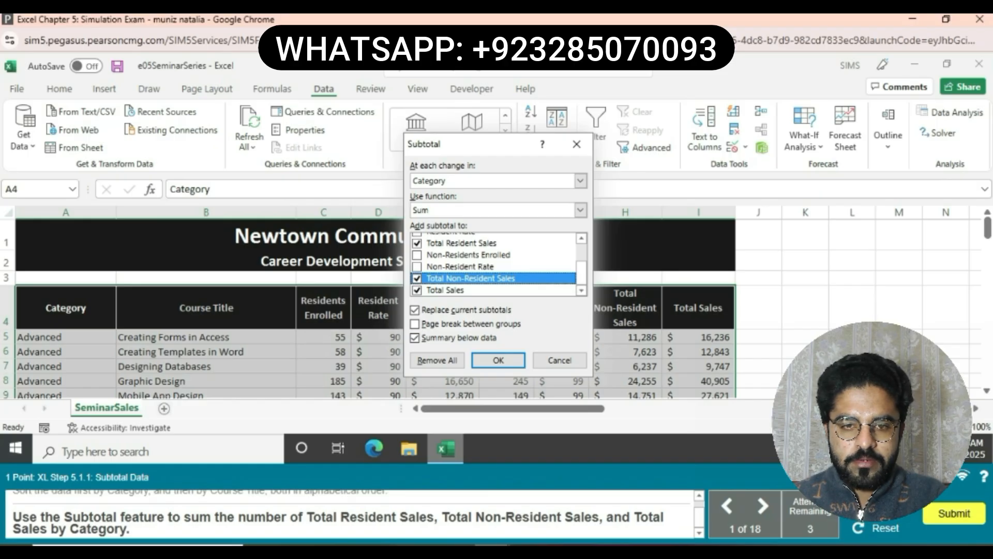
pyautogui.press('Return')
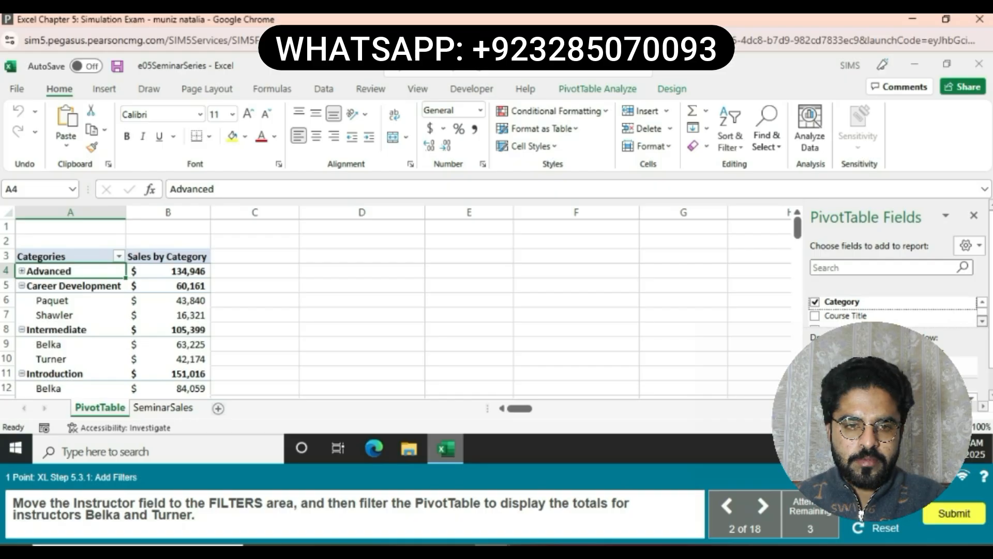
# - Move the Instructor field of the PivotTable to the Filters area
pyautogui.scroll(-2, 894, 309)
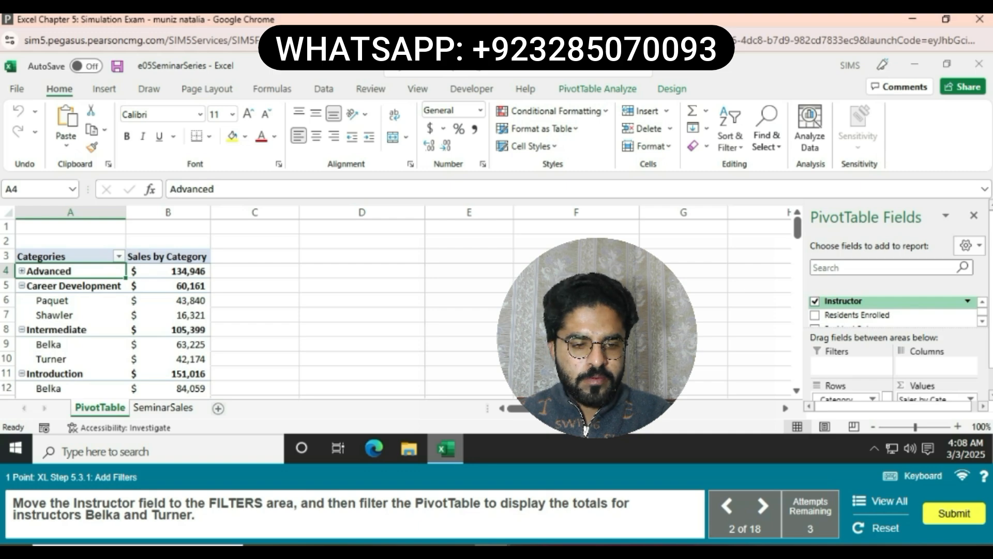
pyautogui.moveTo(843, 300); pyautogui.dragTo(851, 364)
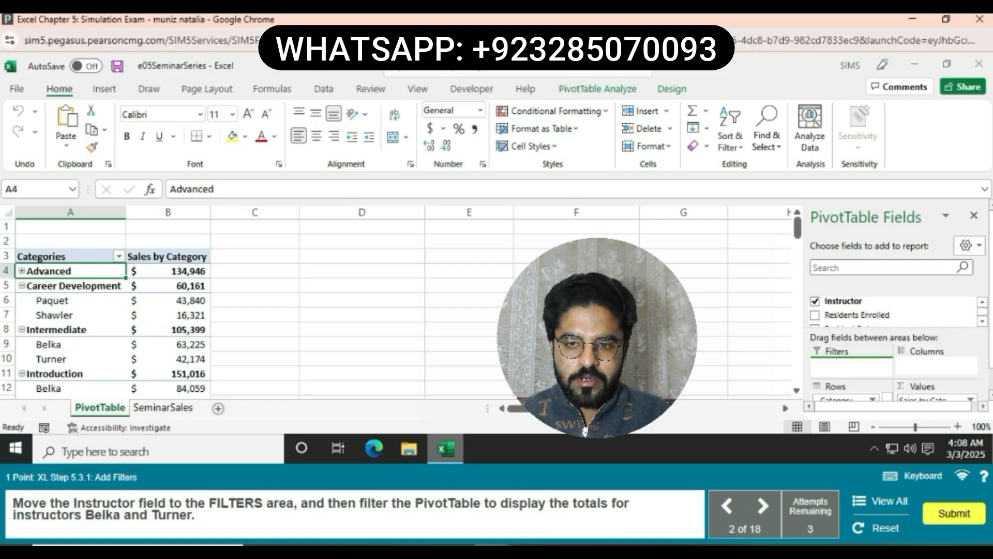
pyautogui.moveTo(851, 363); pyautogui.dragTo(851, 363)
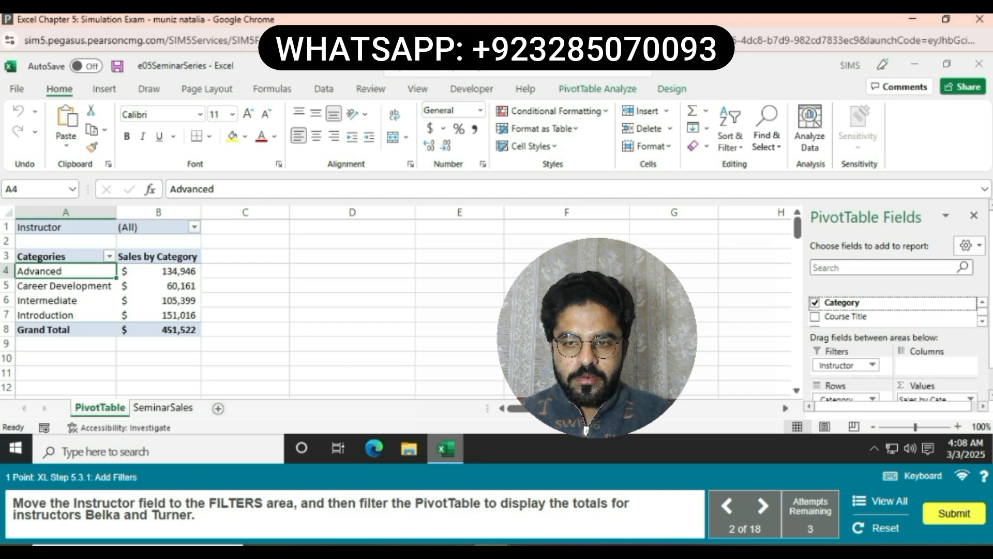
# - Filter the PivotTable by Instructor with multiple selection, keeping only the two instructors named in the task instruction
pyautogui.click(194, 227)
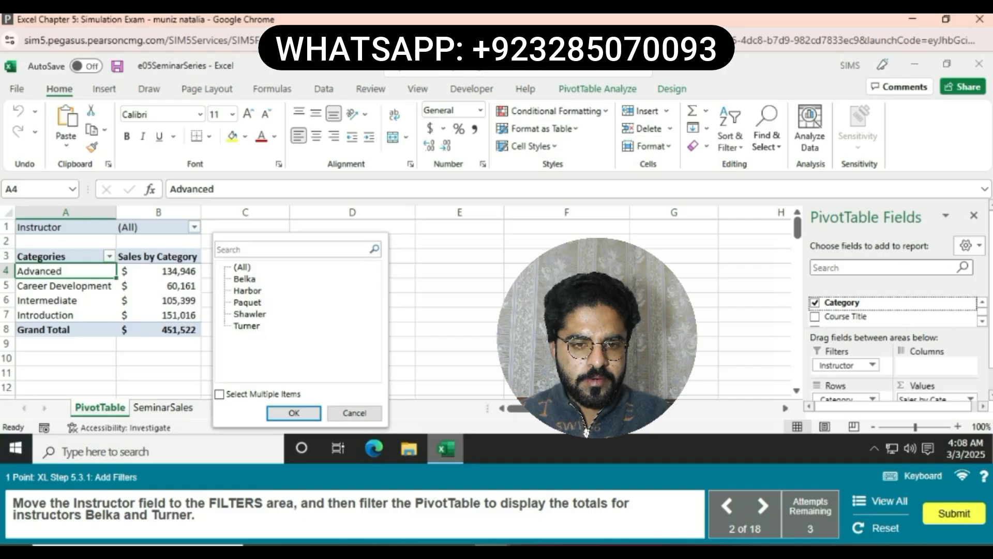
pyautogui.click(220, 394)
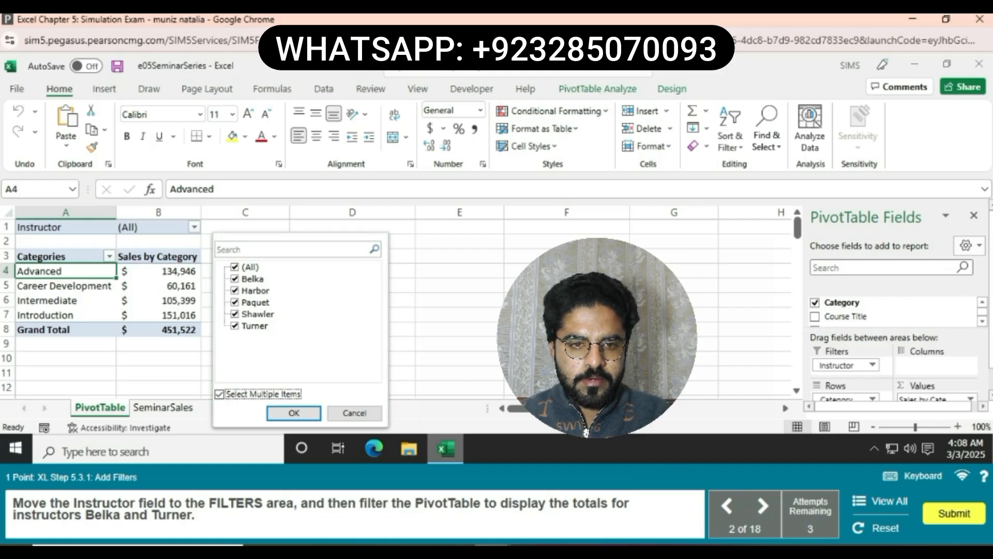
pyautogui.click(234, 267)
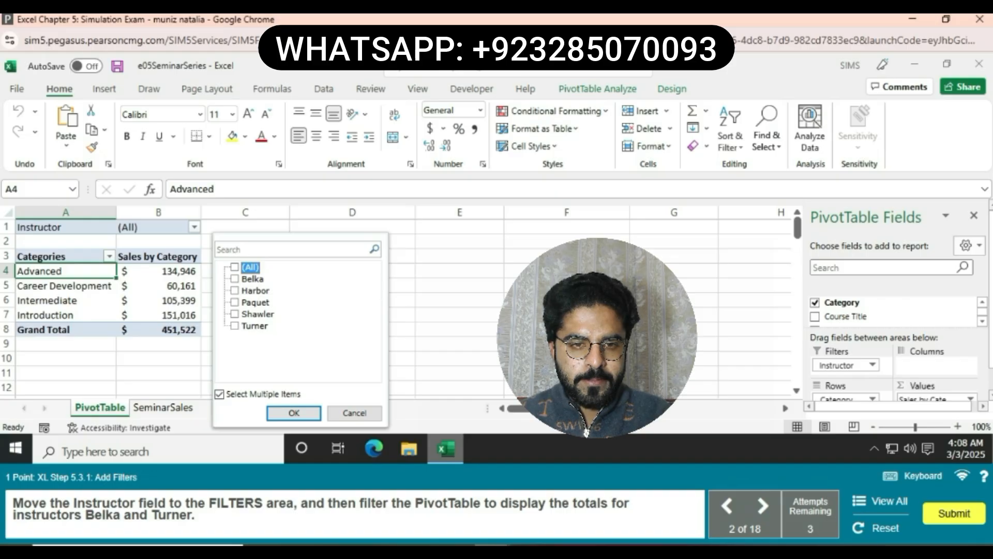
pyautogui.click(235, 279)
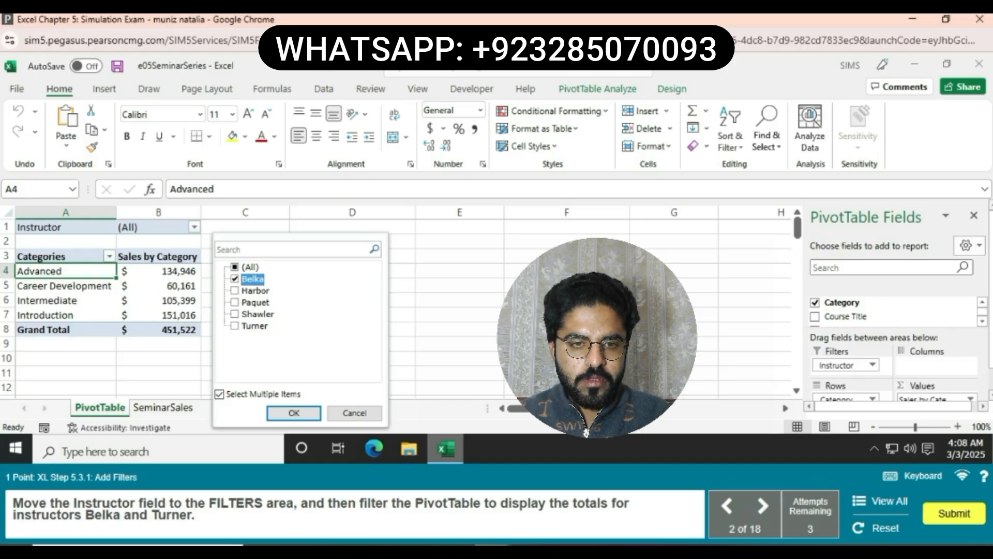
pyautogui.click(235, 326)
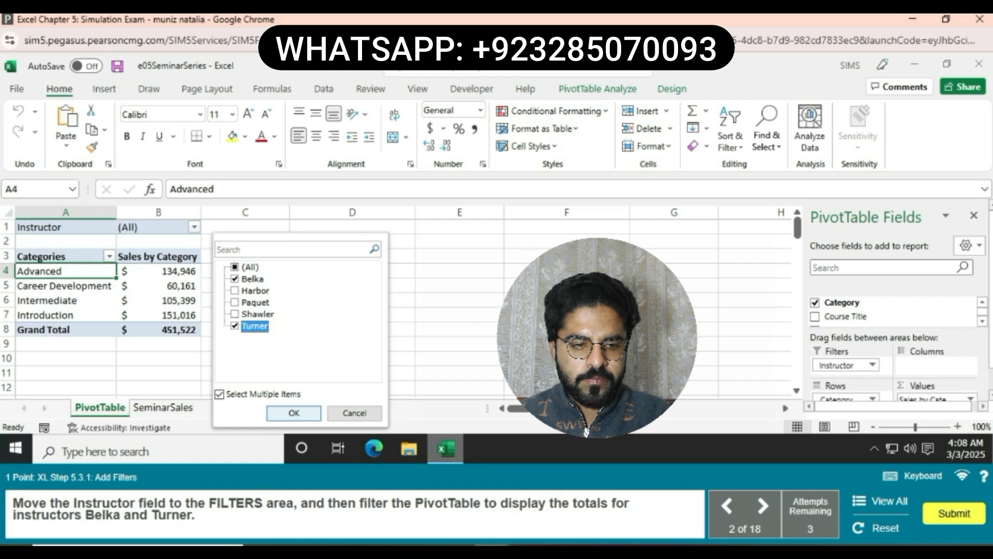
pyautogui.click(294, 412)
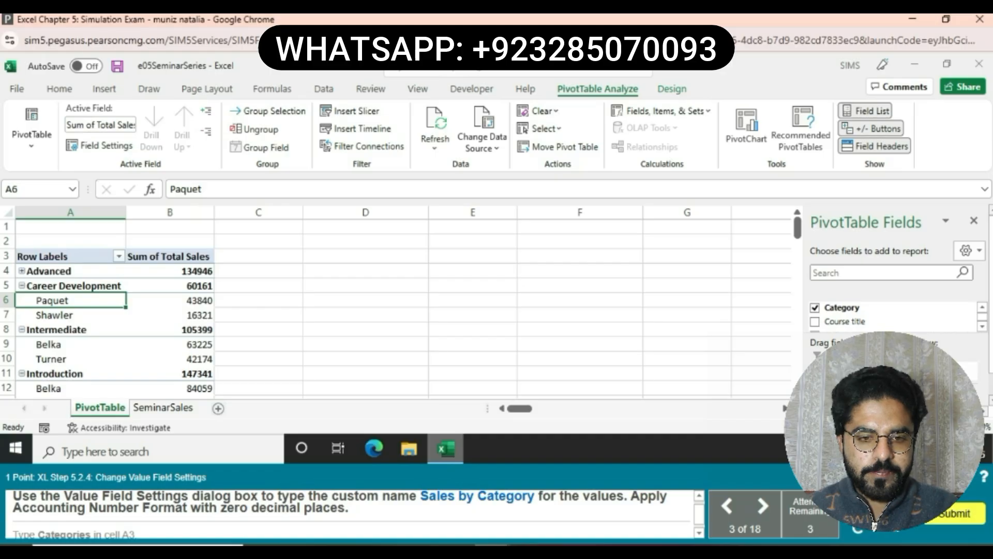
# - Enter Sales by Category as the custom name of the PivotTable's Sum of Total Sales value field in its Value Field Settings
pyautogui.click(169, 271)
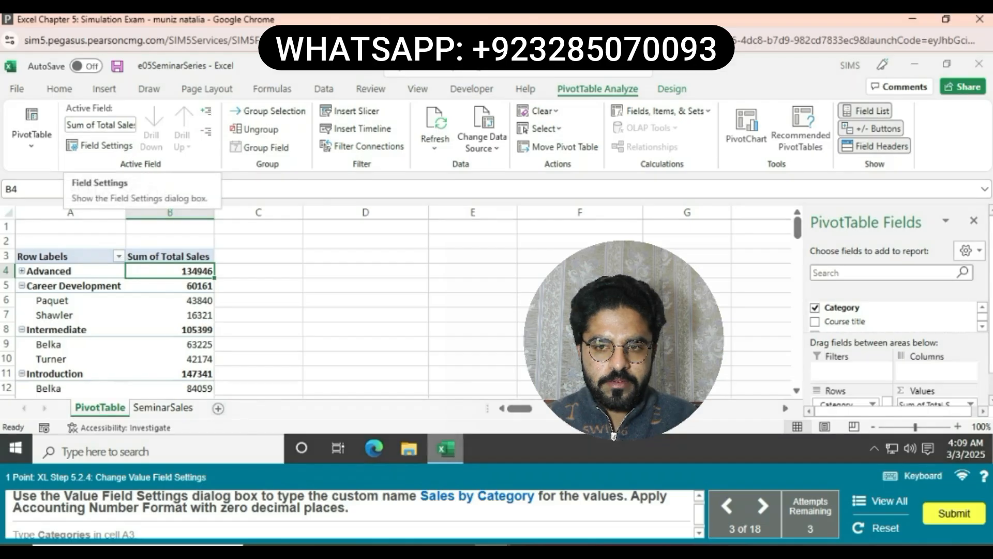
pyautogui.click(107, 145)
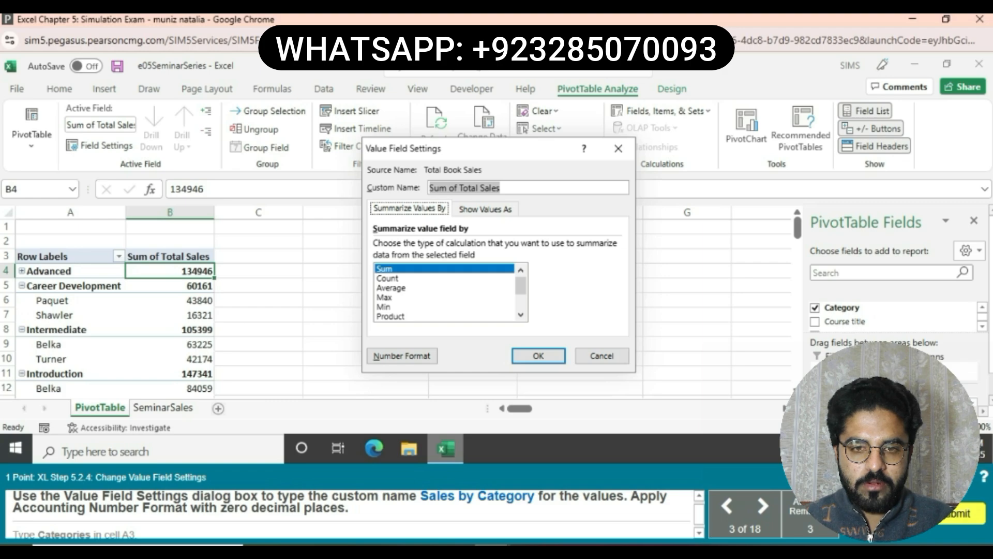
pyautogui.press('BackSpace')
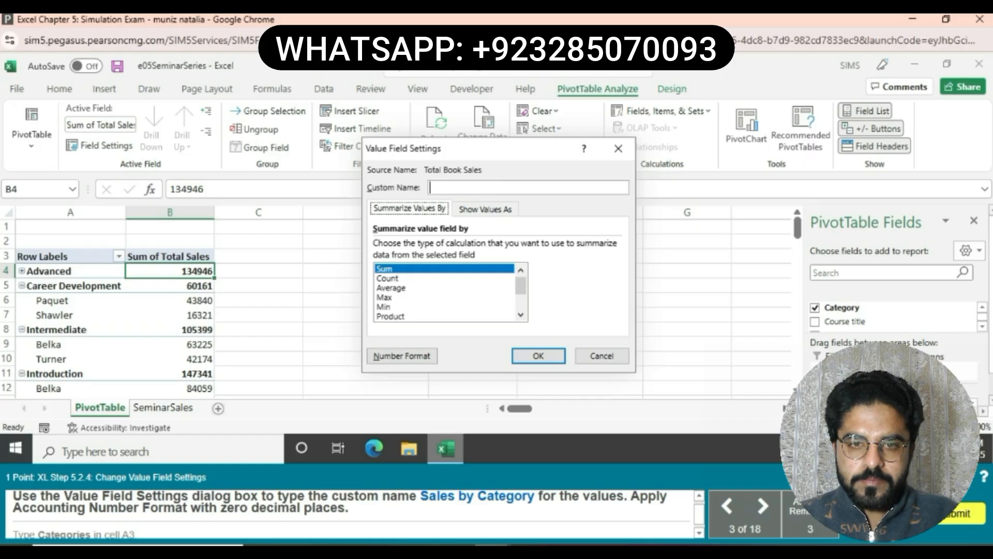
pyautogui.write('s')
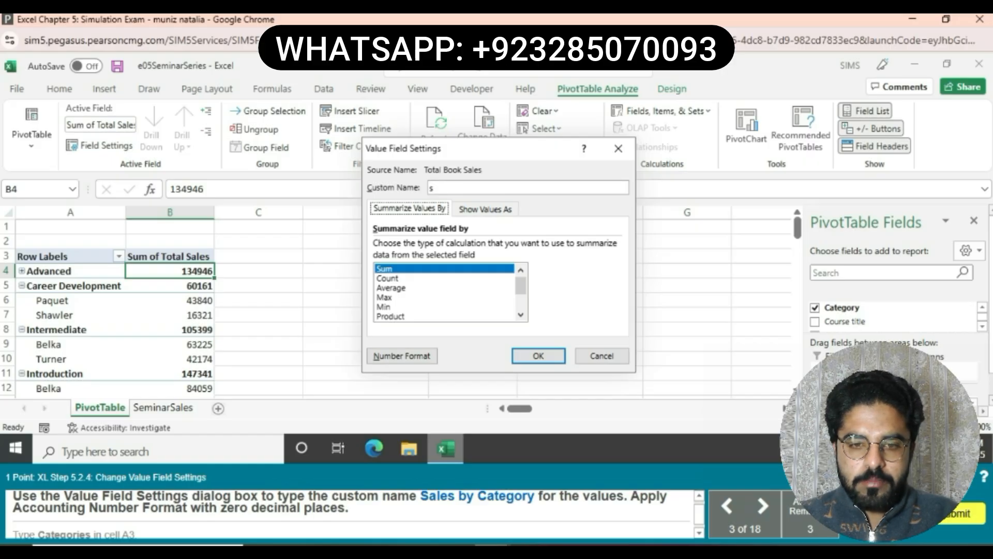
pyautogui.write('A')
pyautogui.press('BackSpace')
pyautogui.press('BackSpace')
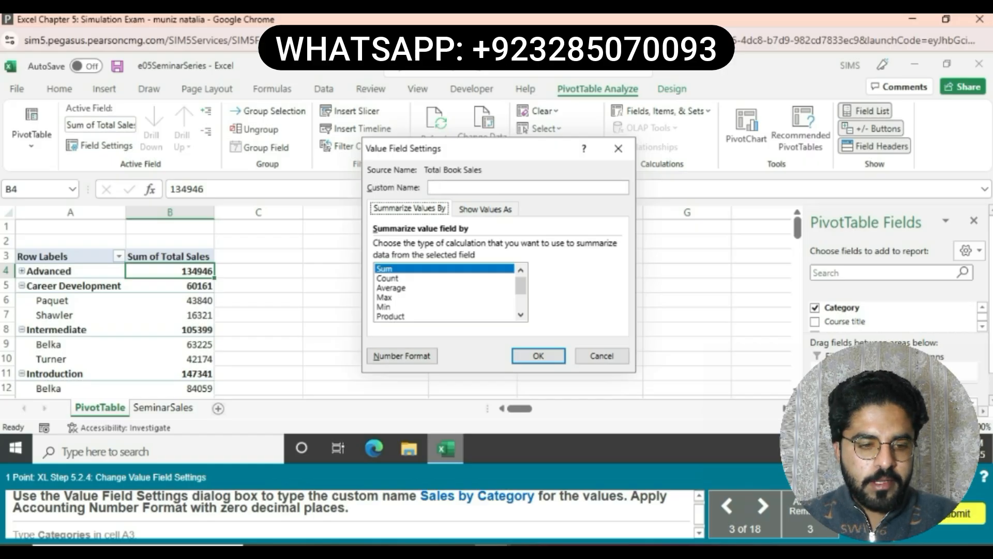
pyautogui.write('Sa')
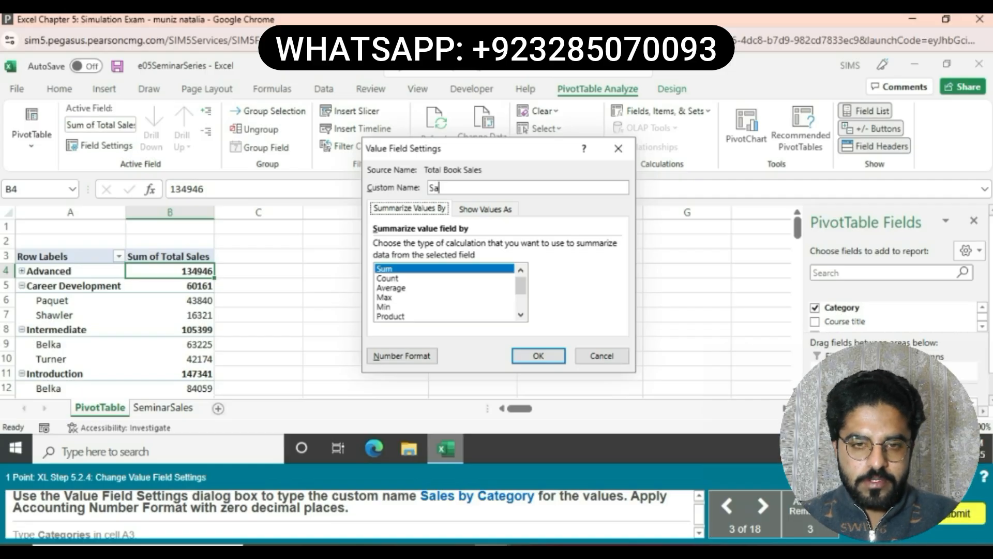
pyautogui.write('les ')
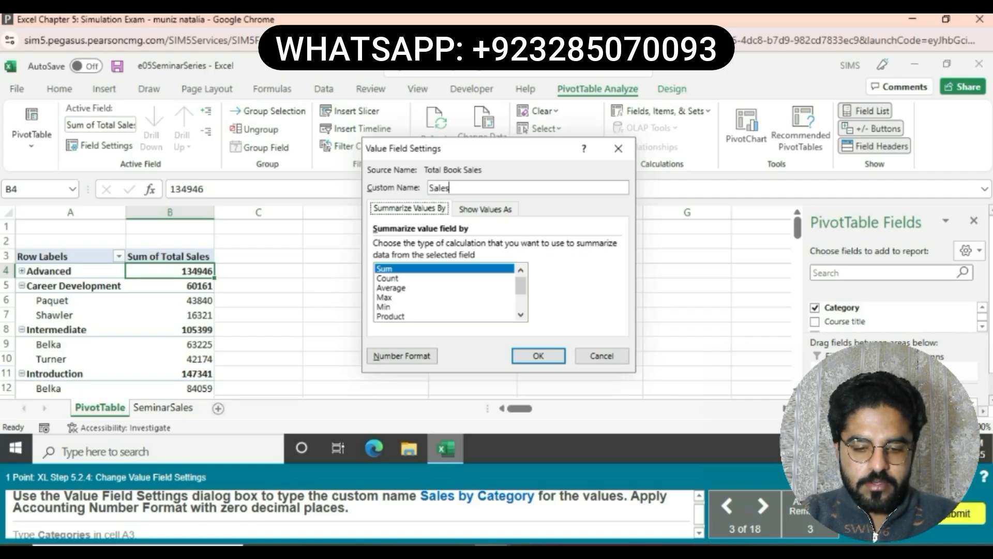
pyautogui.write('by')
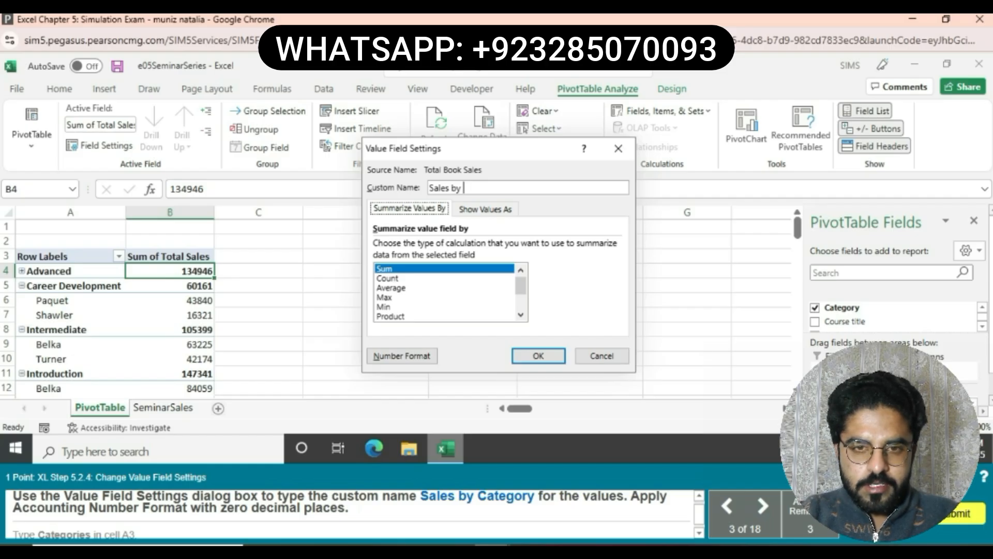
pyautogui.write('Ca')
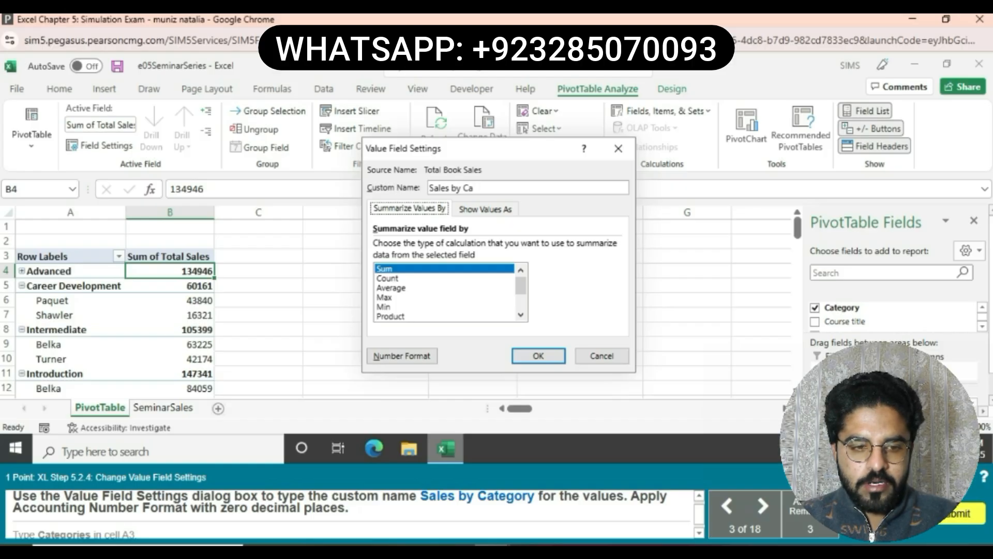
pyautogui.write('te')
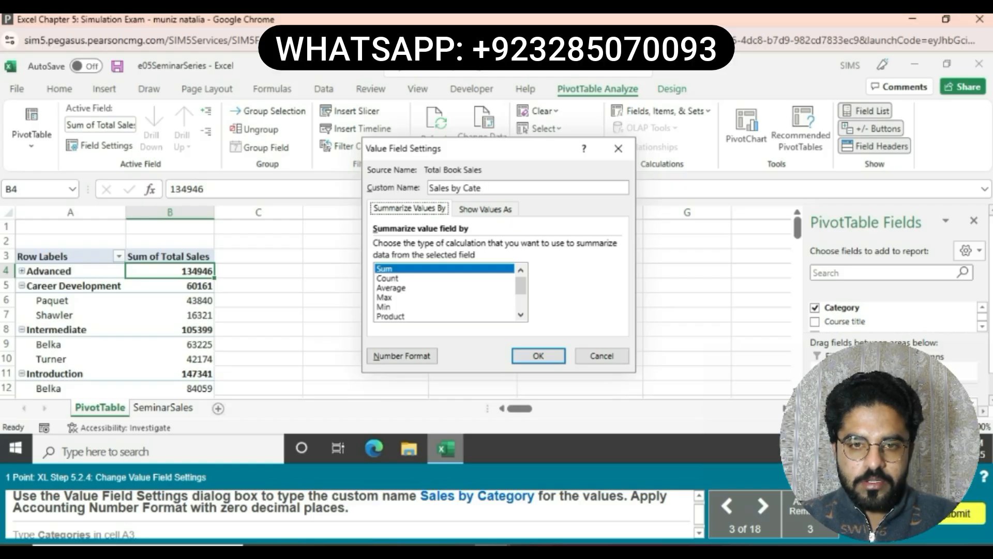
pyautogui.write('gory')
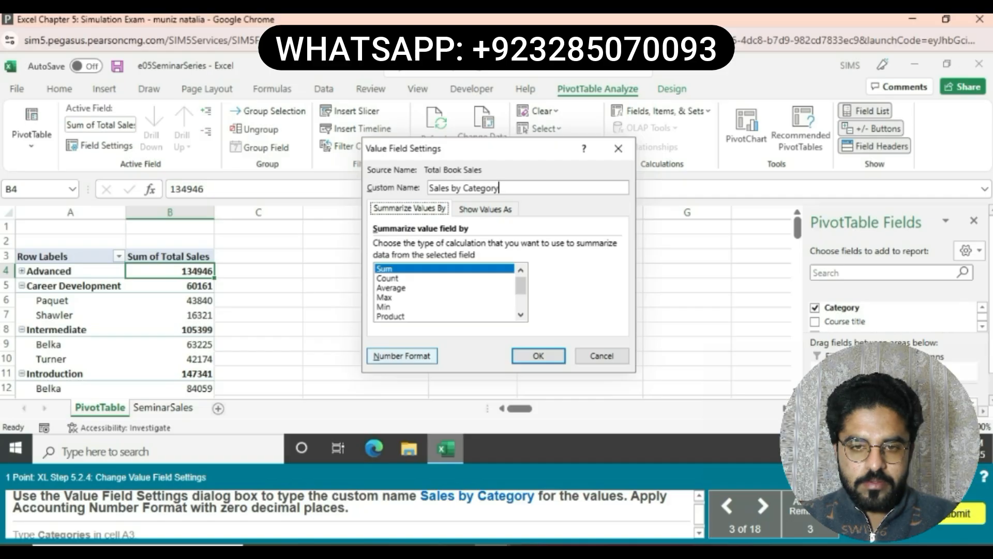
# - Give the value field the Accounting number format with 0 decimal places and apply the Value Field Settings
pyautogui.click(402, 356)
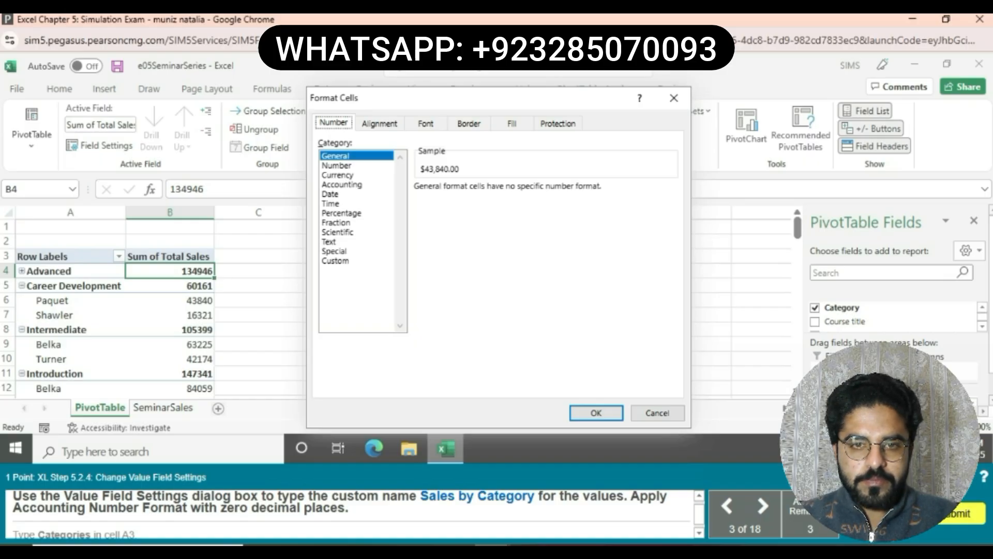
pyautogui.click(342, 185)
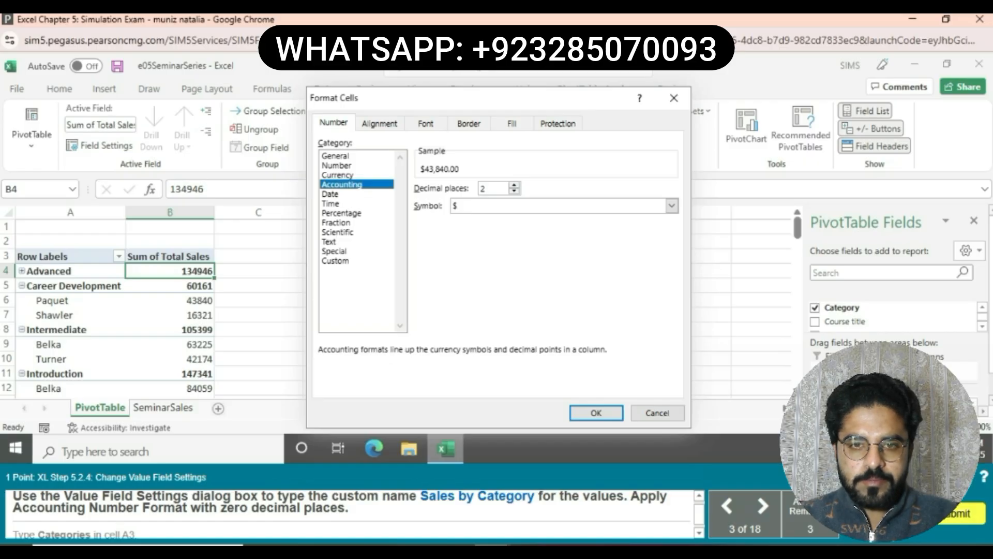
pyautogui.click(514, 191)
pyautogui.click(515, 192)
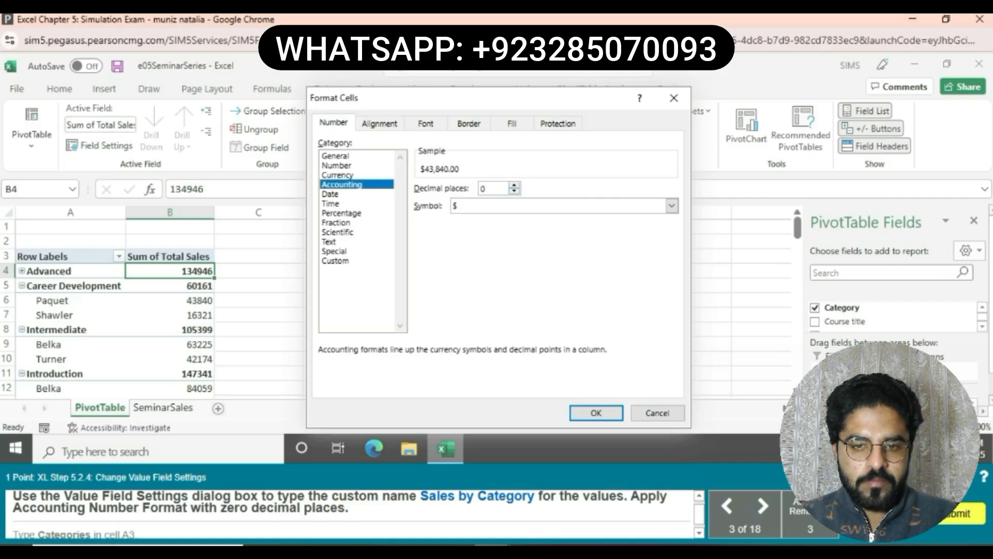
pyautogui.click(596, 412)
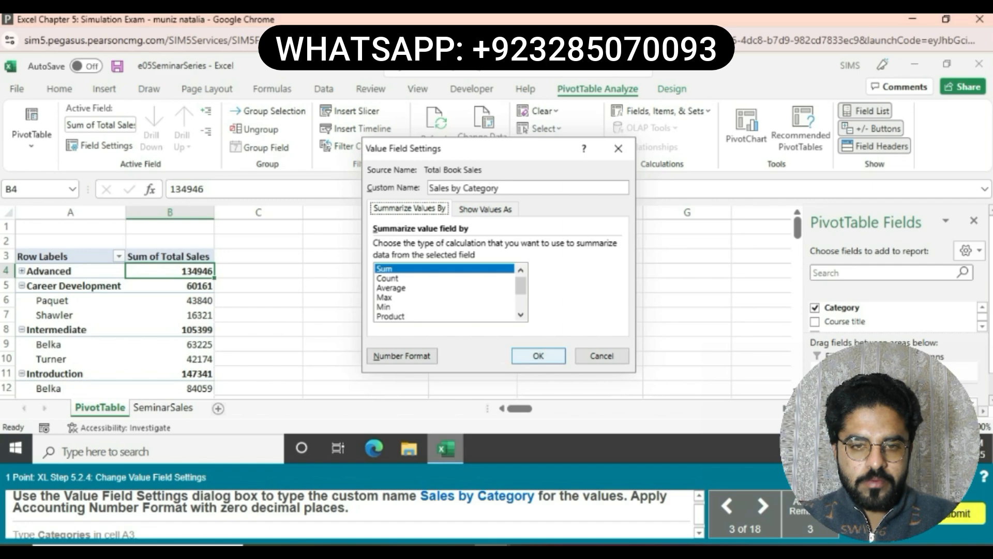
pyautogui.press('Return')
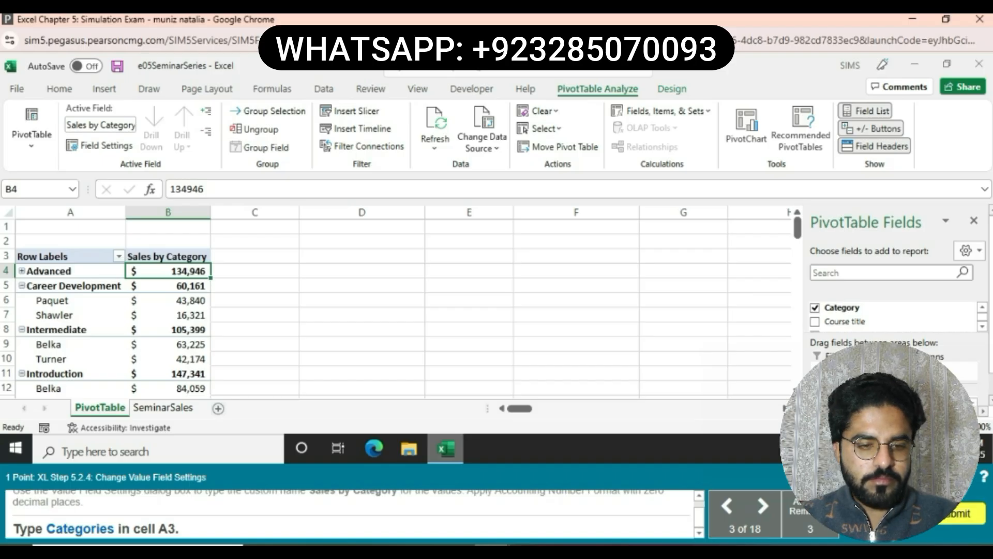
# - Replace the Row Labels heading in cell A3 of the PivotTable with Categories
pyautogui.click(67, 256)
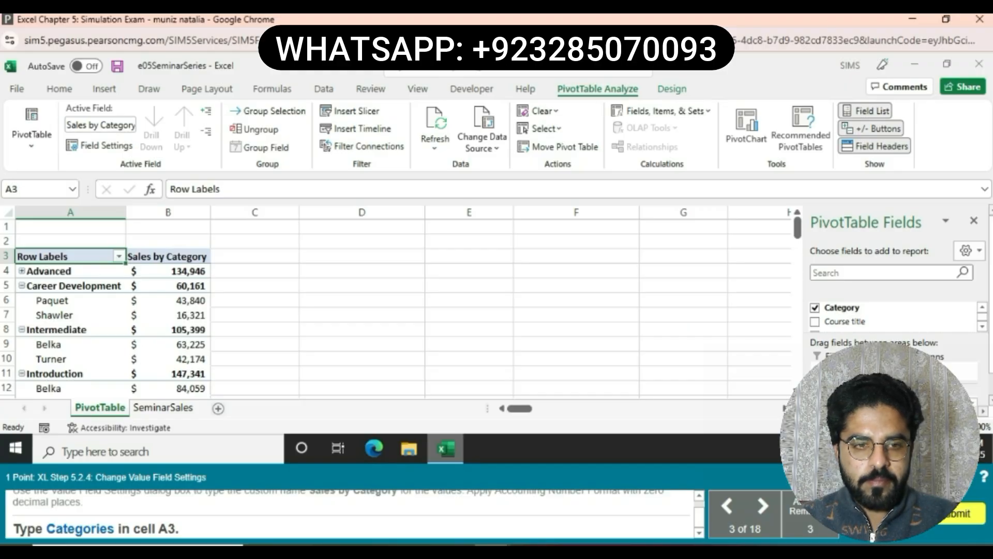
pyautogui.click(228, 189)
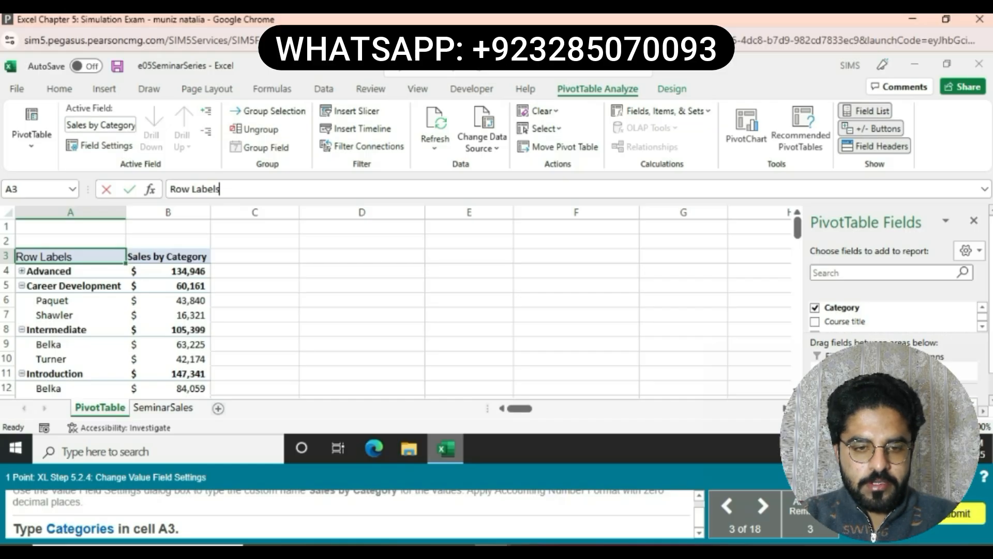
pyautogui.press('BackSpace')
pyautogui.press('BackSpace')
pyautogui.press('BackSpace')
pyautogui.press('BackSpace')
pyautogui.press('BackSpace')
pyautogui.press('BackSpace')
pyautogui.press('BackSpace')
pyautogui.press('BackSpace')
pyautogui.press('BackSpace')
pyautogui.press('BackSpace')
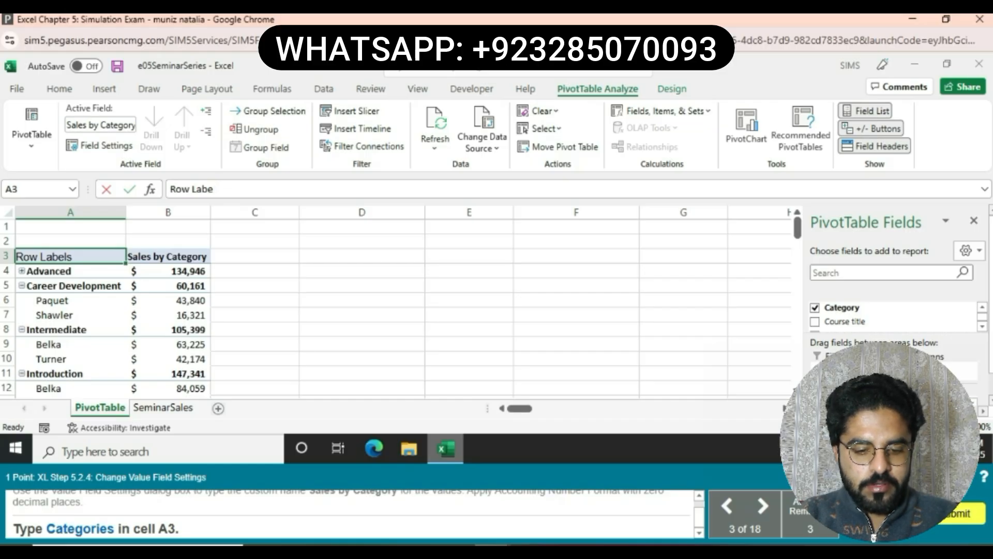
pyautogui.write('Ca')
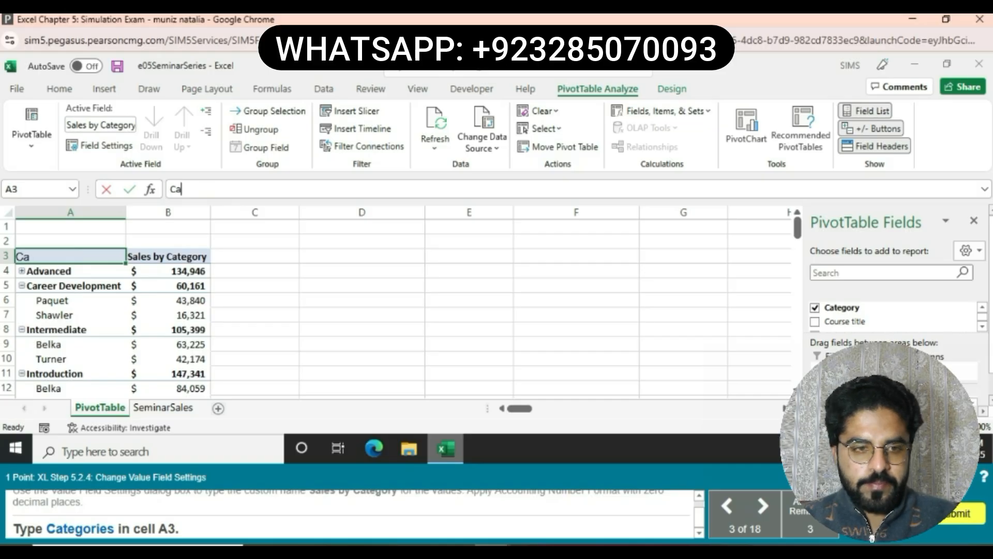
pyautogui.write('t')
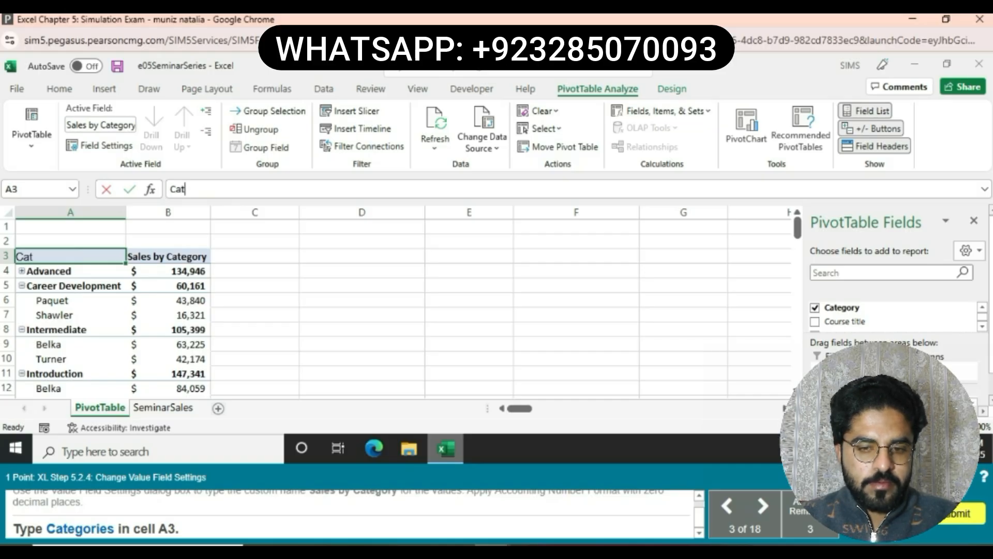
pyautogui.write('e')
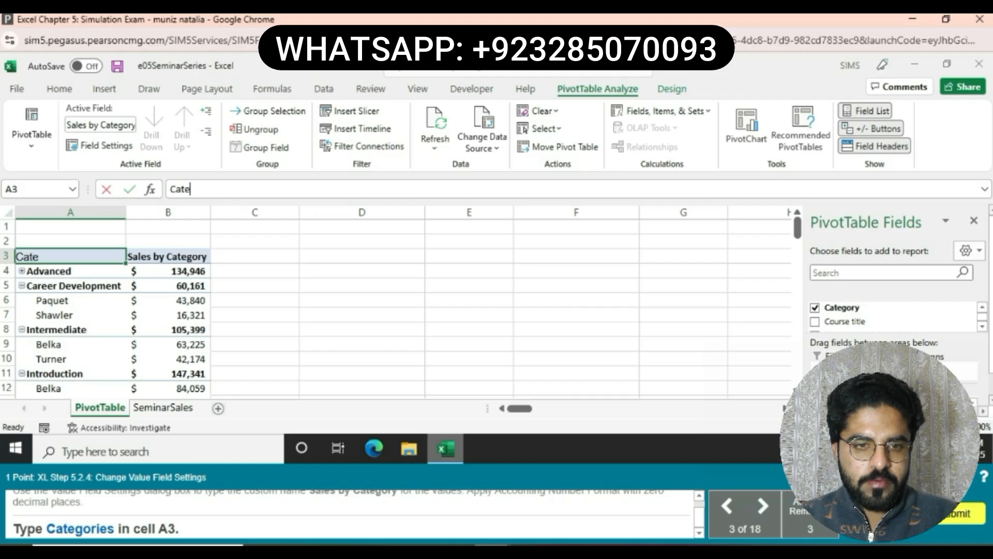
pyautogui.write('g')
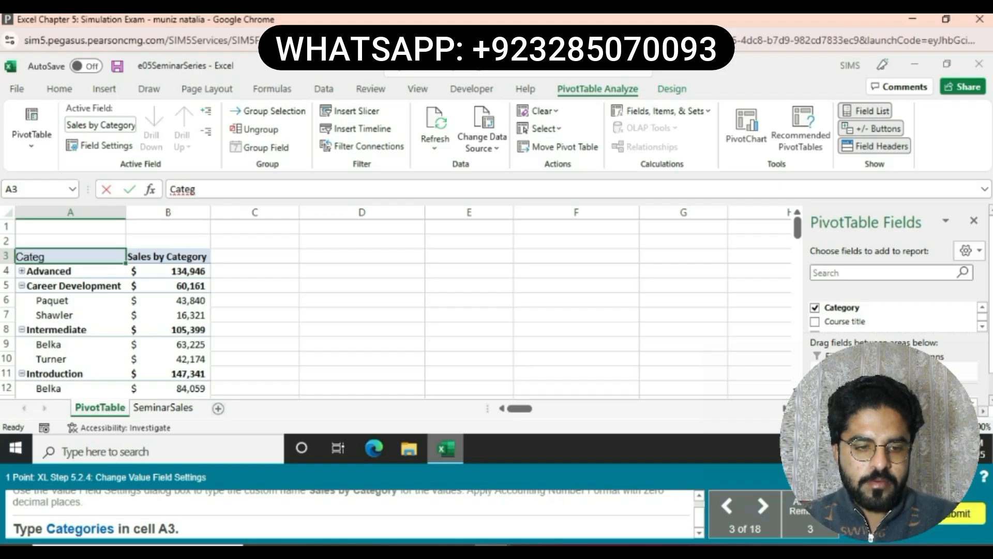
pyautogui.write('o')
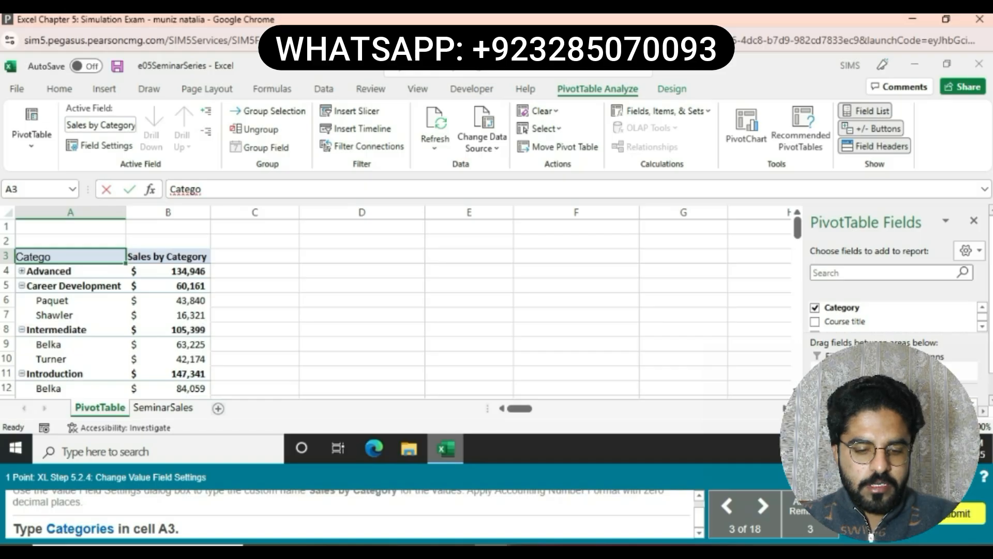
pyautogui.write('r')
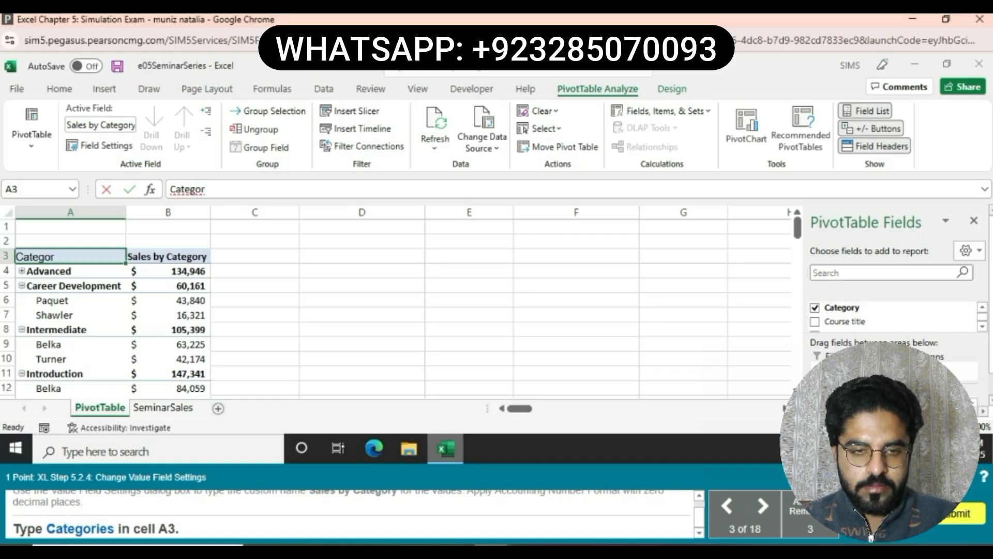
pyautogui.write('i')
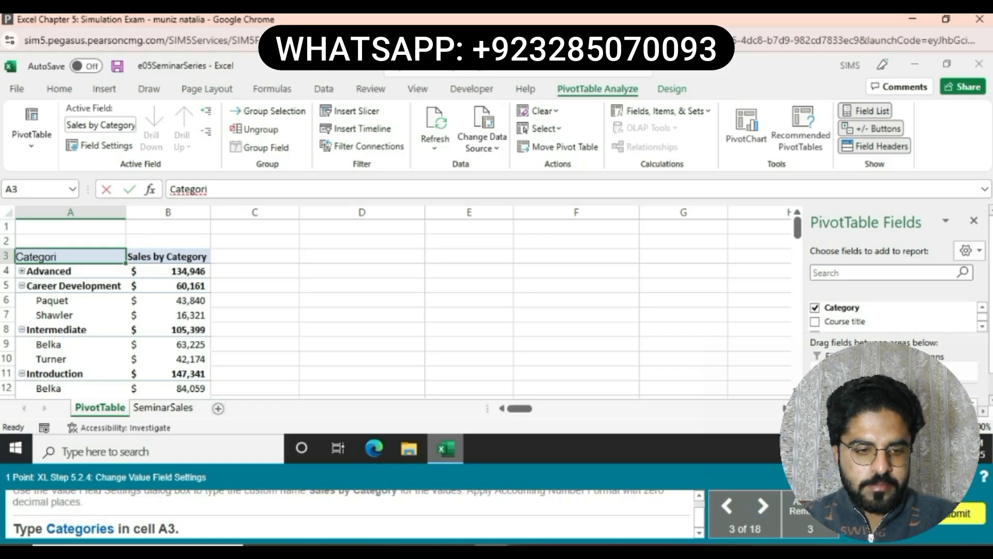
pyautogui.write('es')
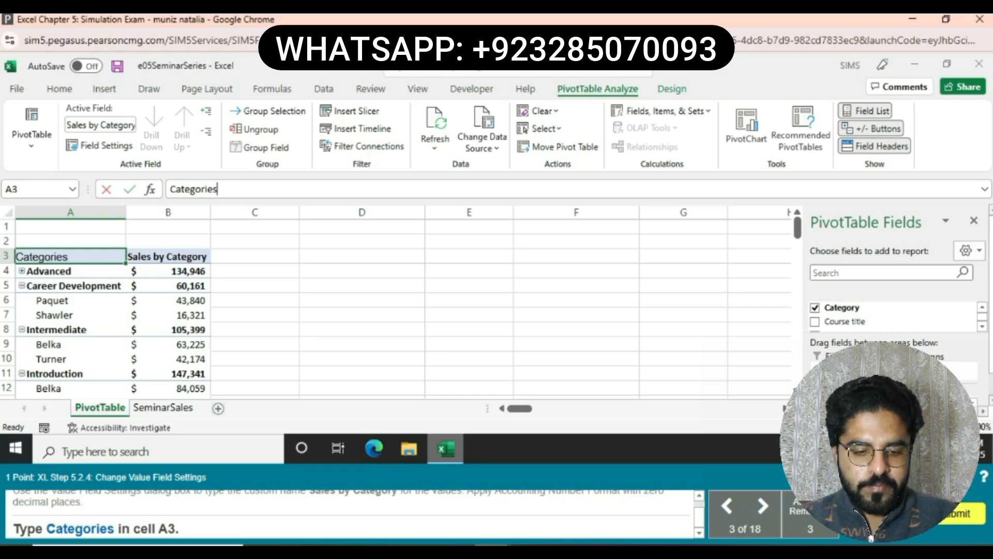
pyautogui.press('Return')
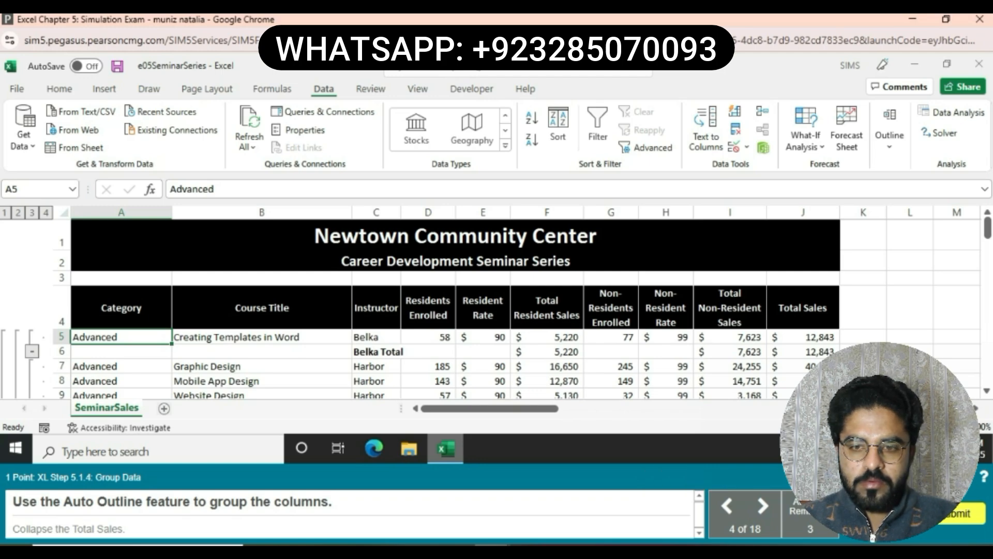
# - Collapse the row outline of the SeminarSales sheet level by level down to the Grand Total row
pyautogui.click(32, 213)
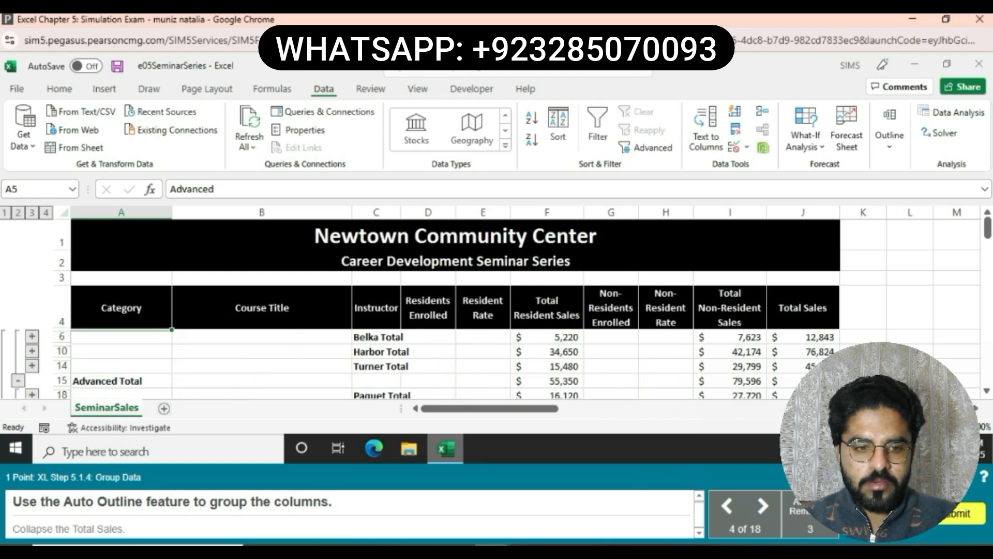
pyautogui.click(18, 212)
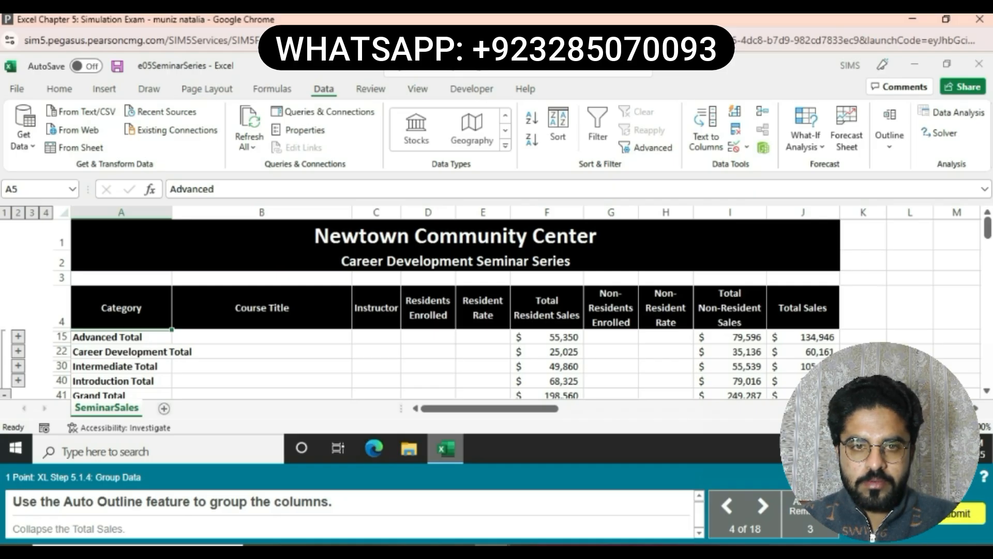
pyautogui.click(5, 212)
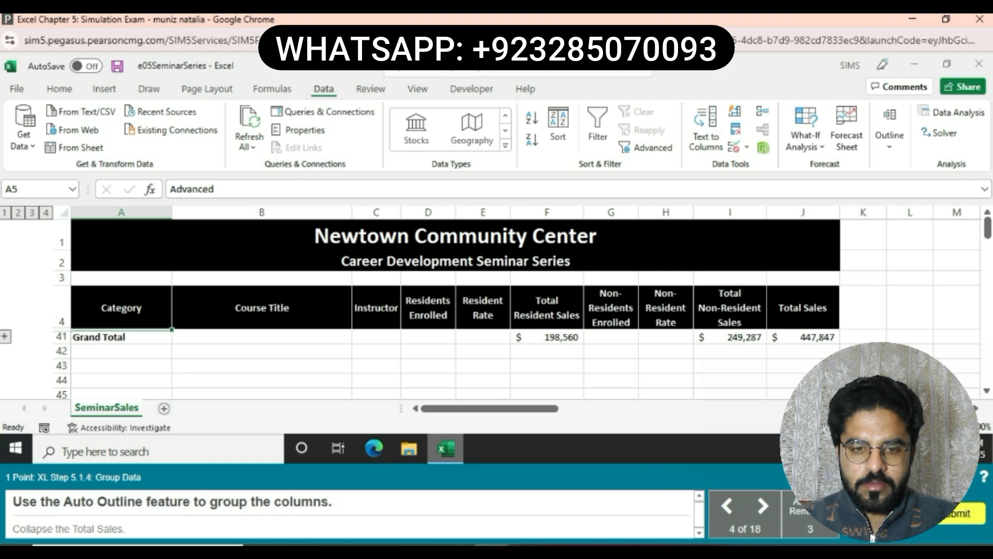
# - Group the columns of the seminar data with Auto Outline, accepting the modification of the existing outline
pyautogui.click(889, 135)
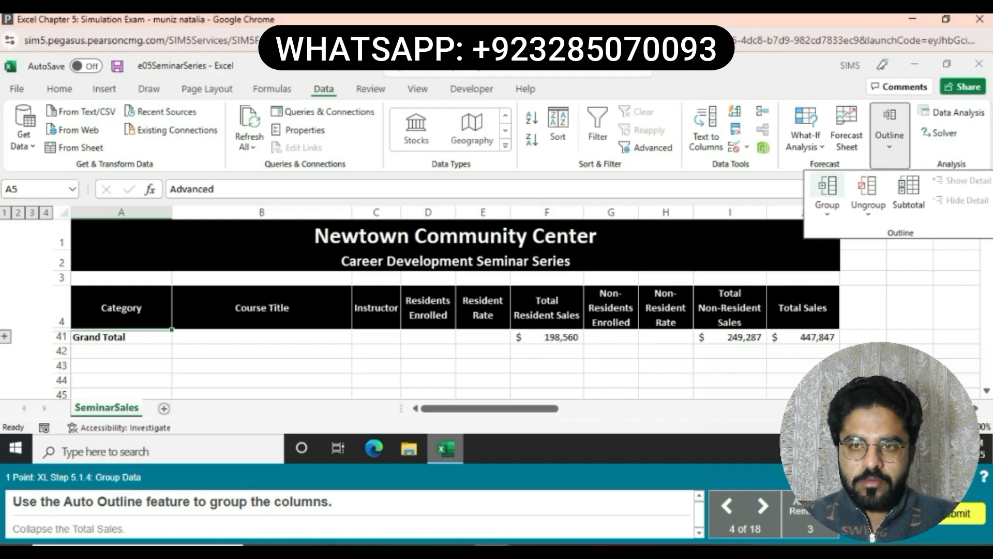
pyautogui.click(828, 206)
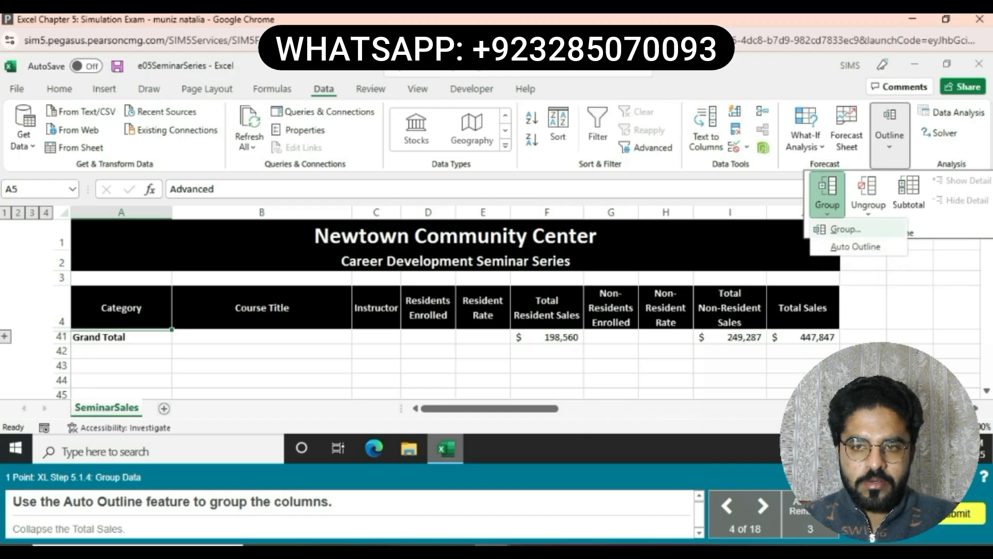
pyautogui.click(849, 243)
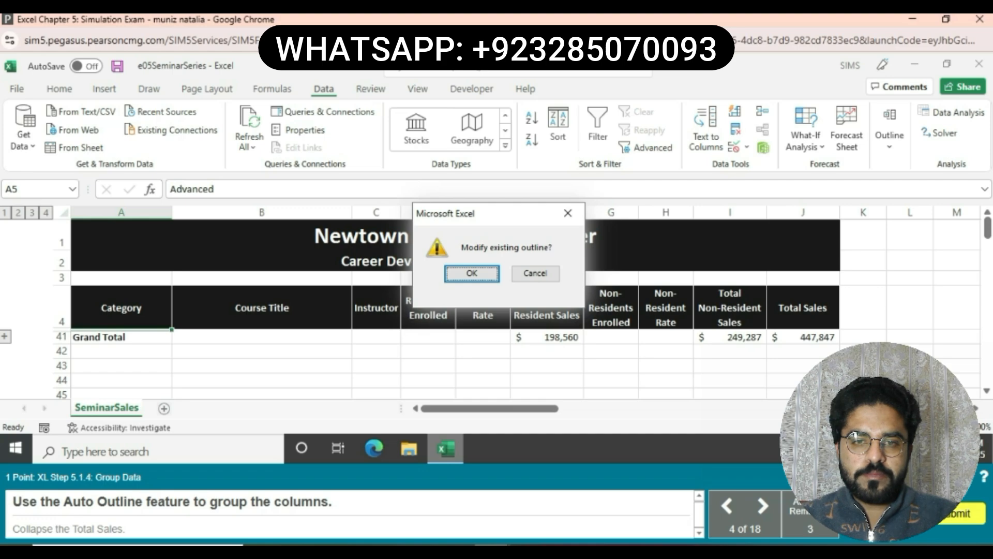
pyautogui.click(472, 274)
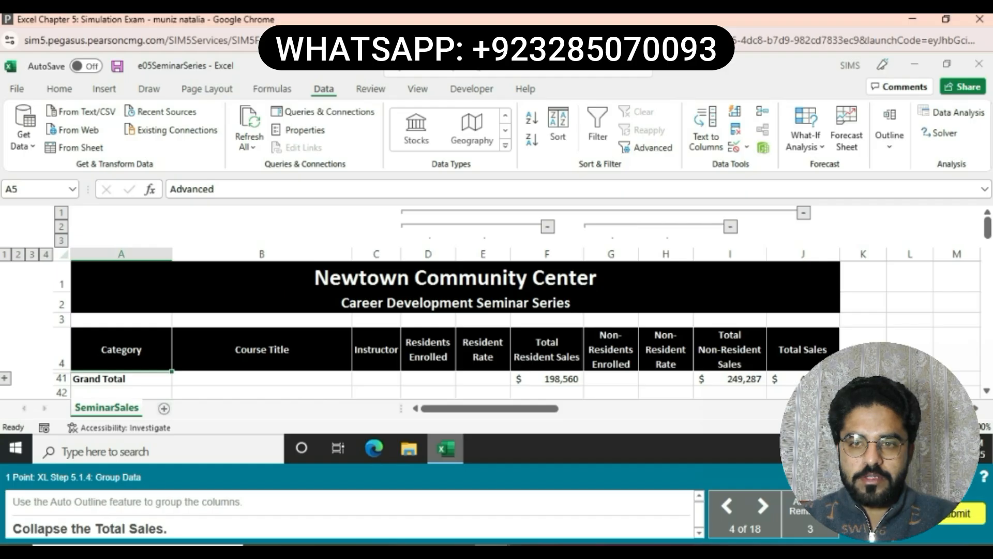
# - Collapse the outermost column group of the SeminarSales outline that ends at the Total Sales column
pyautogui.click(803, 212)
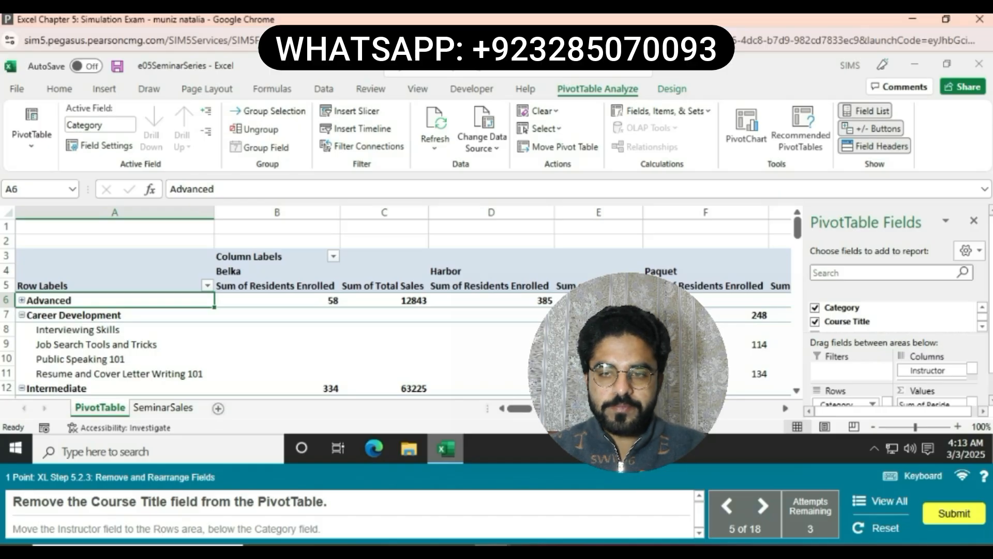
# - Remove the Course Title field from the PivotTable and move the Instructor field to the Rows area below Category
pyautogui.scroll(-1, 898, 311)
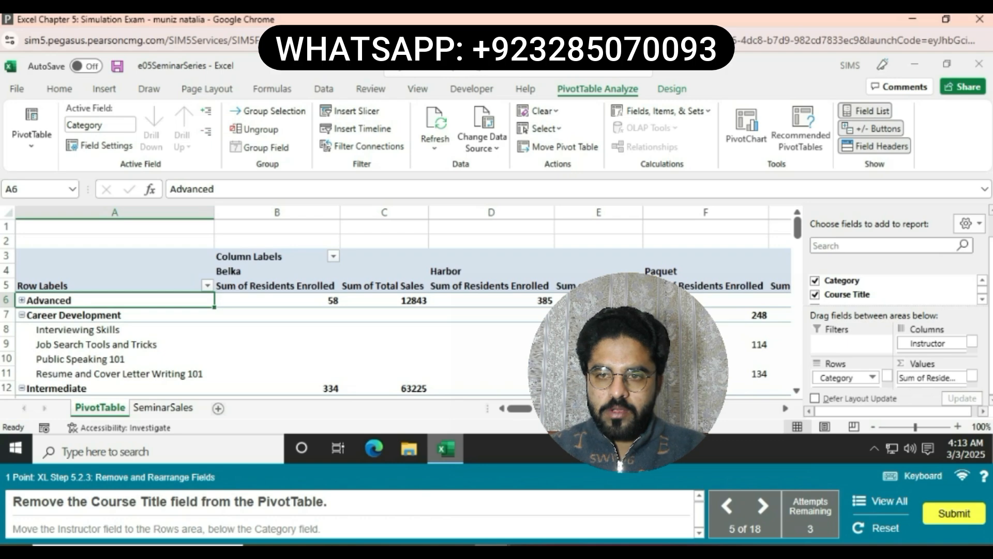
pyautogui.scroll(-1, 932, 344)
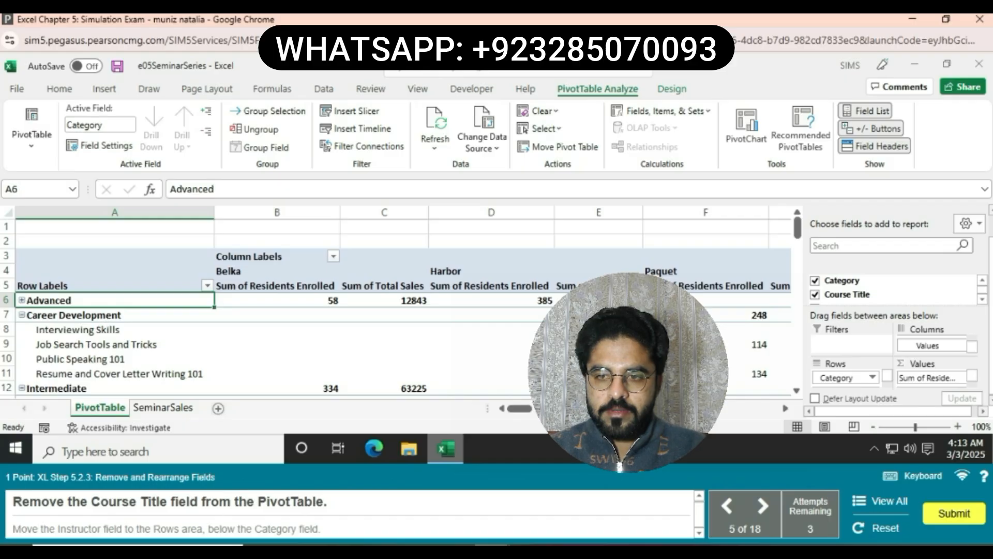
pyautogui.scroll(-1, 938, 378)
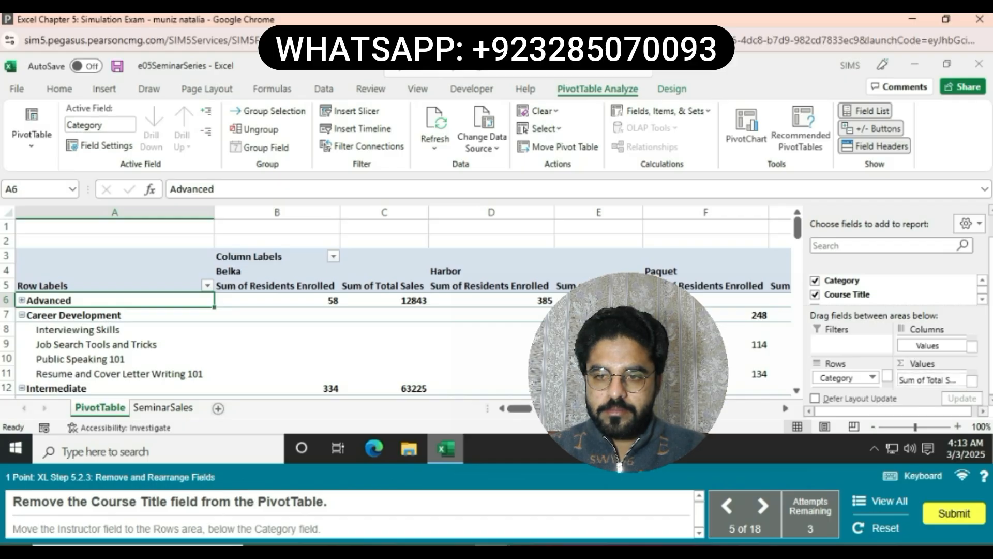
pyautogui.scroll(1, 932, 343)
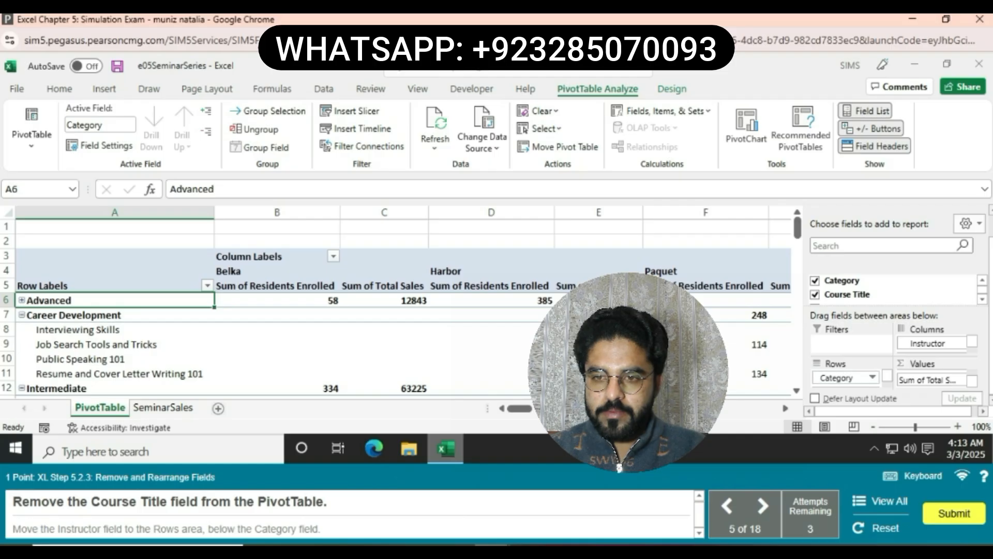
pyautogui.click(815, 295)
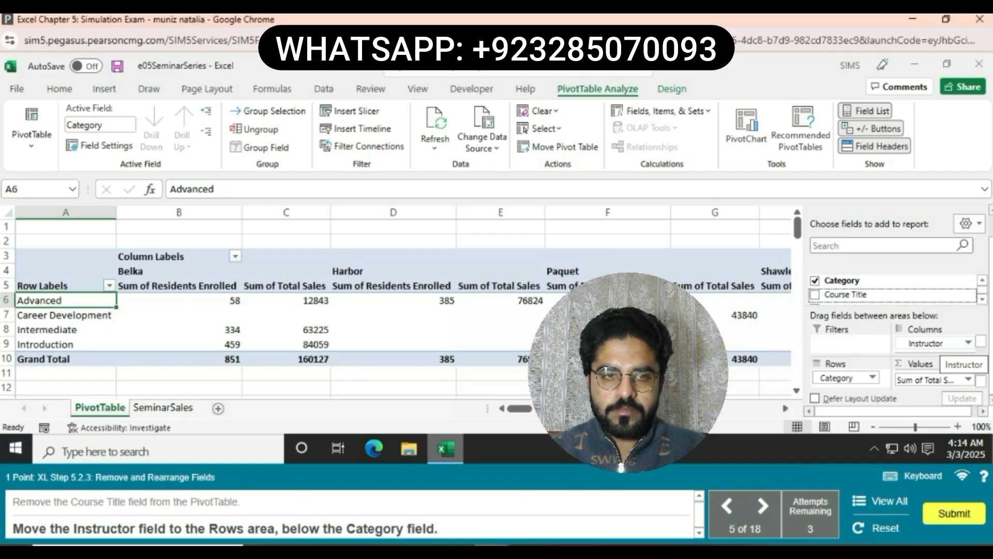
pyautogui.moveTo(942, 365); pyautogui.dragTo(828, 384)
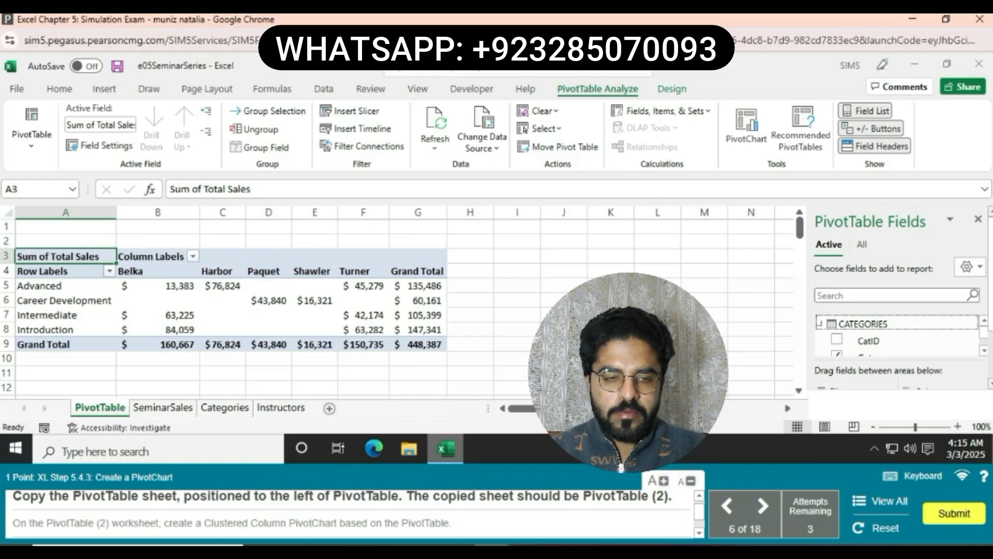
# - Create a copy of the PivotTable sheet placed before the original PivotTable sheet
pyautogui.rightClick(110, 408)
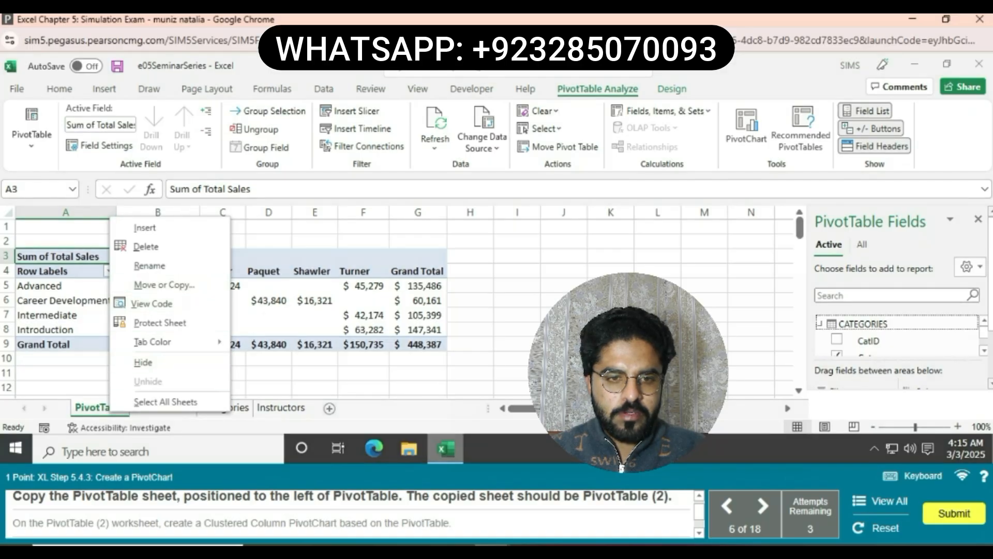
pyautogui.click(164, 284)
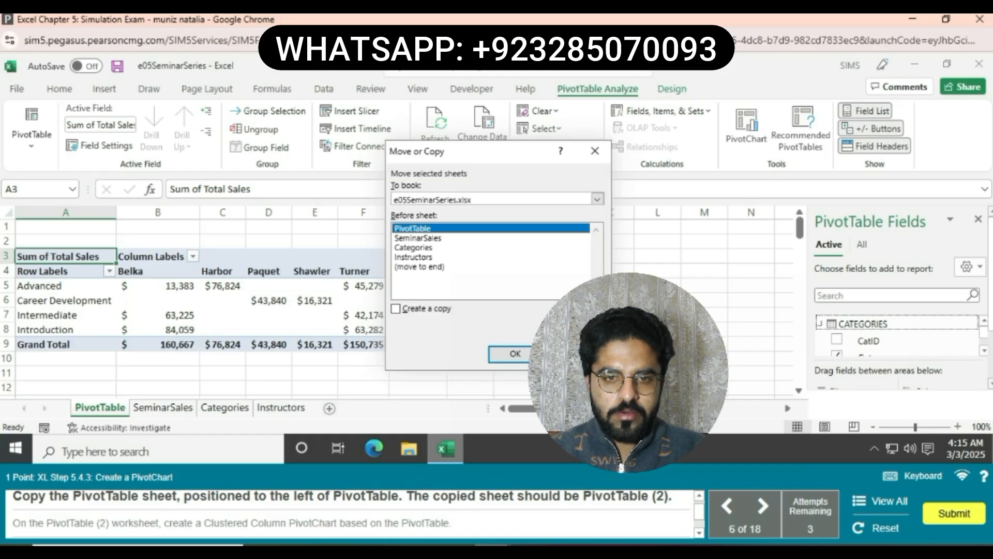
pyautogui.click(396, 308)
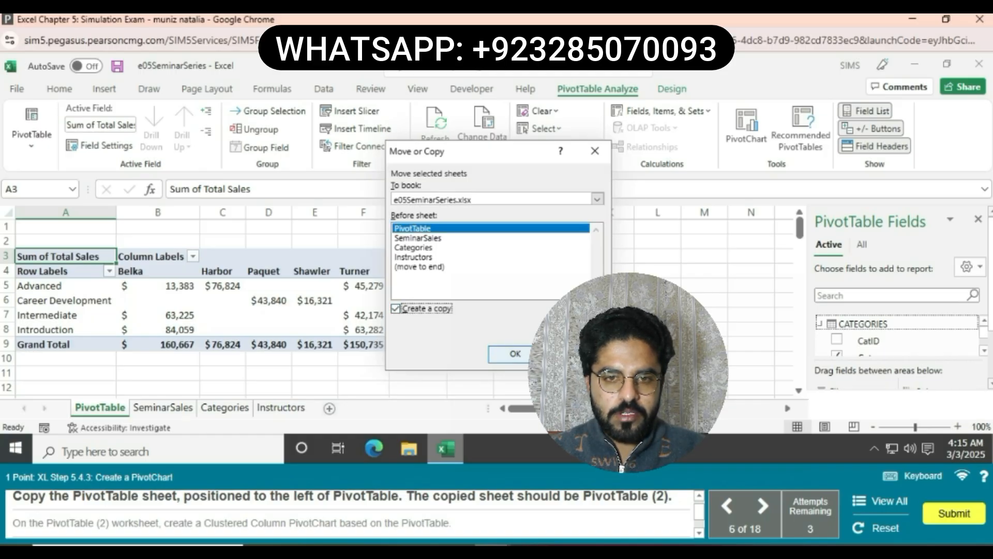
pyautogui.click(512, 353)
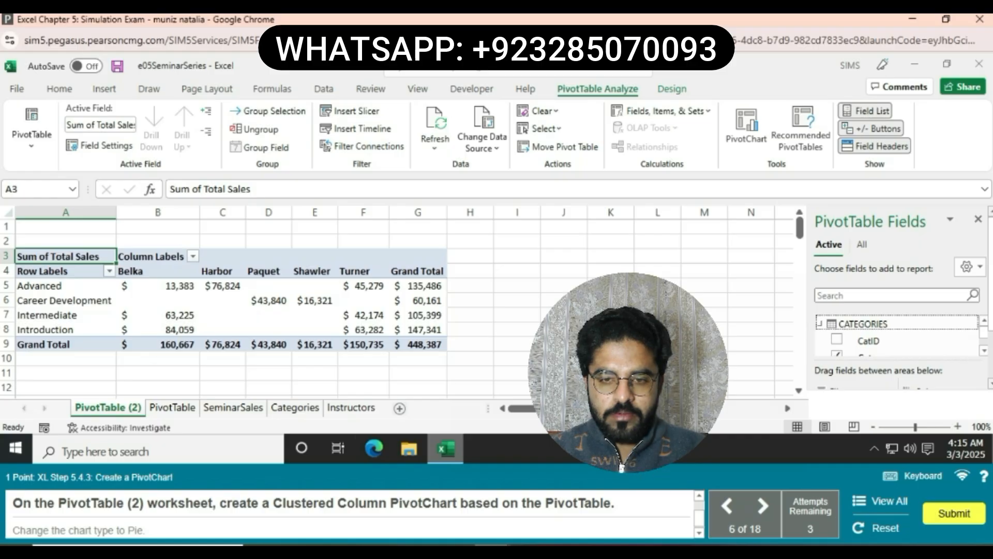
# - Insert a Clustered Column PivotChart based on the PivotTable on the PivotTable (2) sheet
pyautogui.click(746, 124)
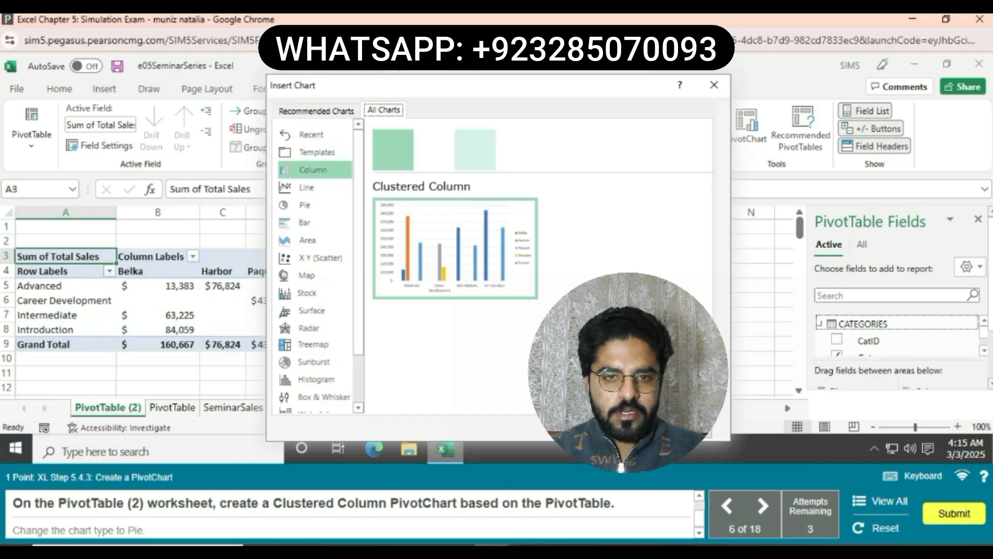
pyautogui.moveTo(460, 246)
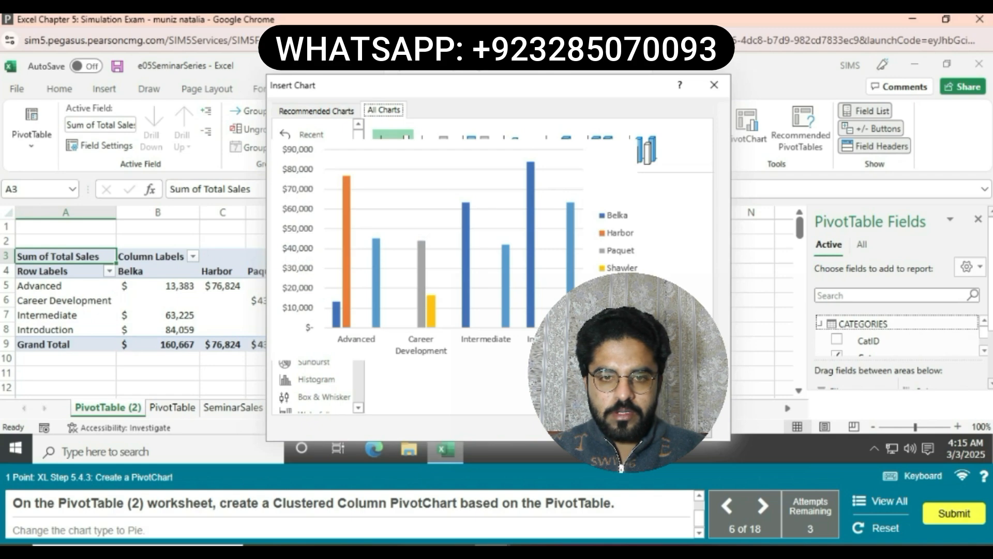
pyautogui.click(627, 429)
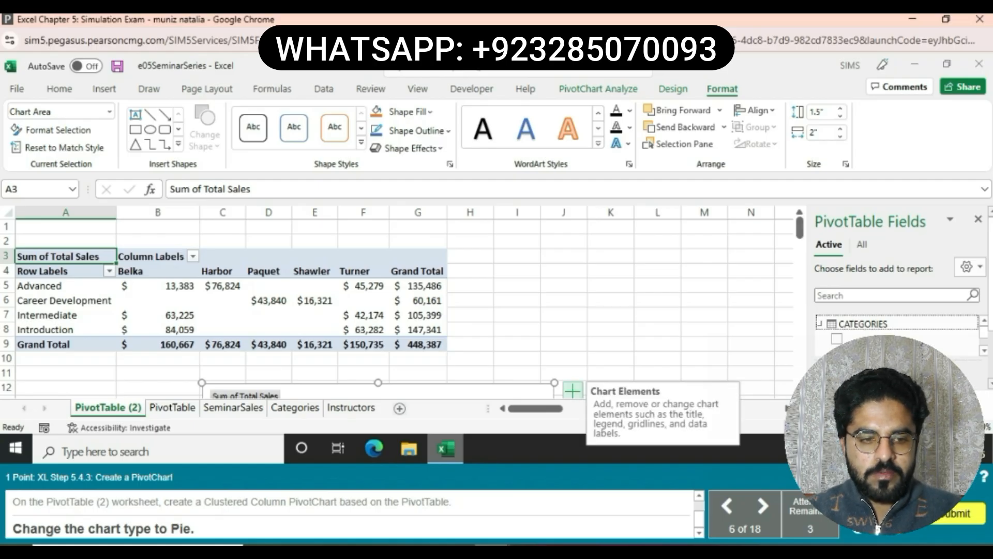
# - Change the chart type of the PivotChart on the PivotTable (2) sheet to Pie
pyautogui.click(510, 392)
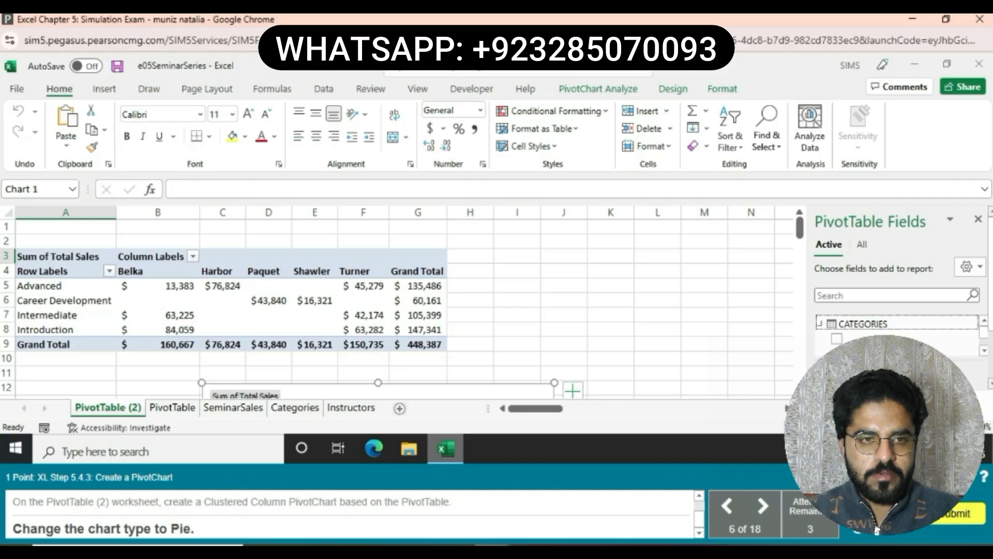
pyautogui.click(673, 88)
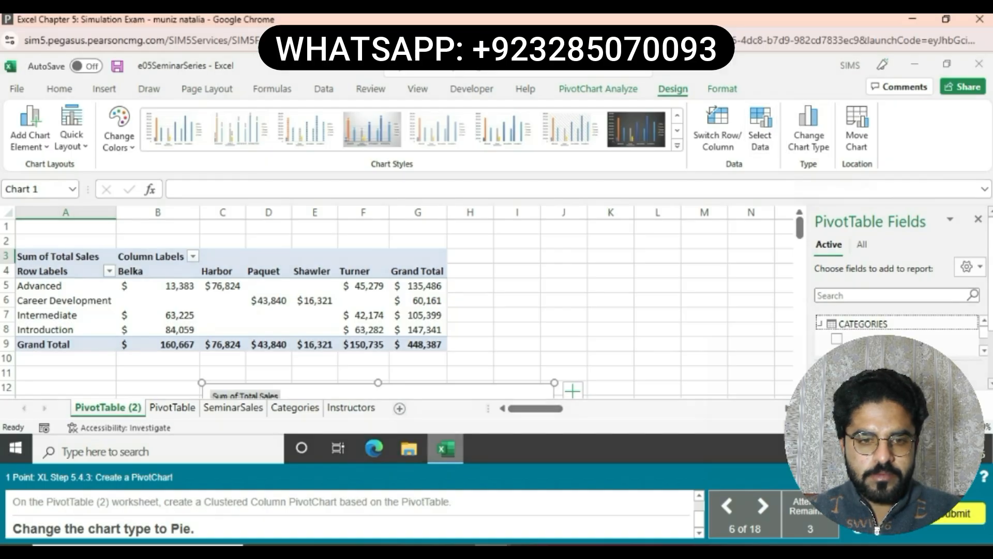
pyautogui.click(808, 132)
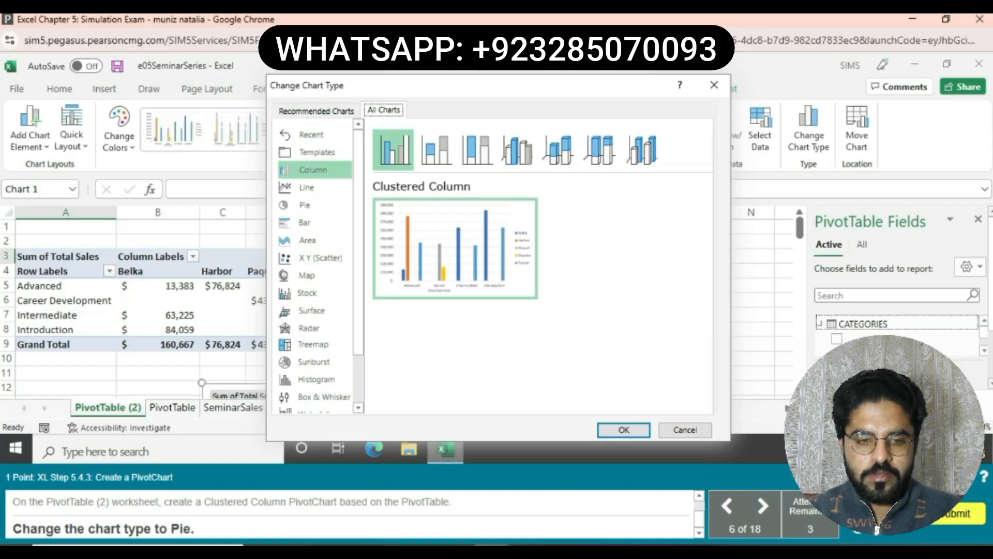
pyautogui.moveTo(455, 248)
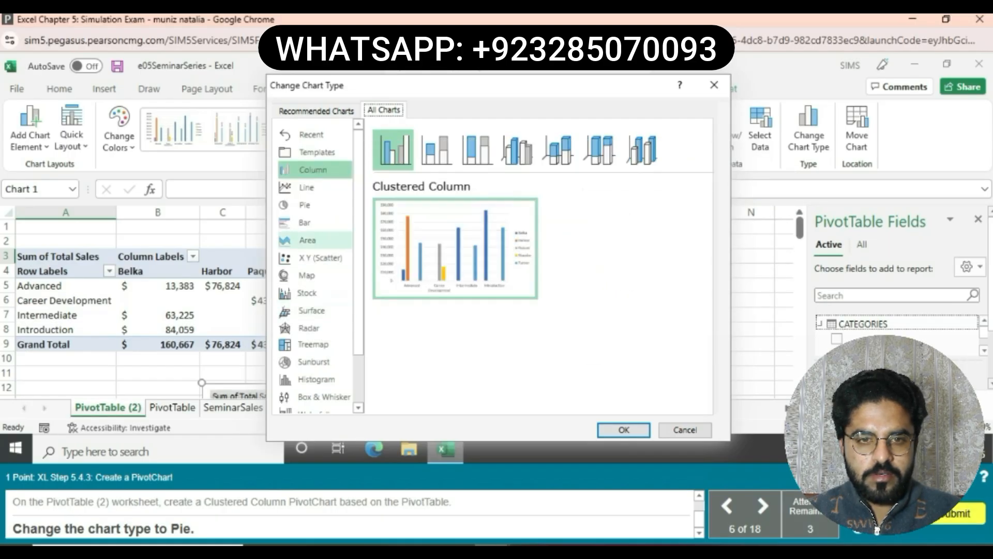
pyautogui.click(305, 205)
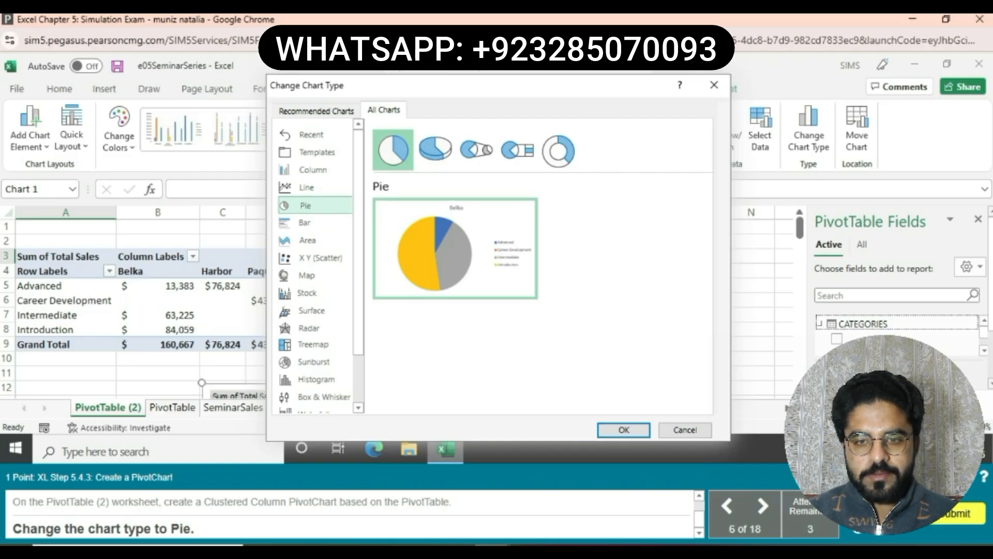
pyautogui.press('Return')
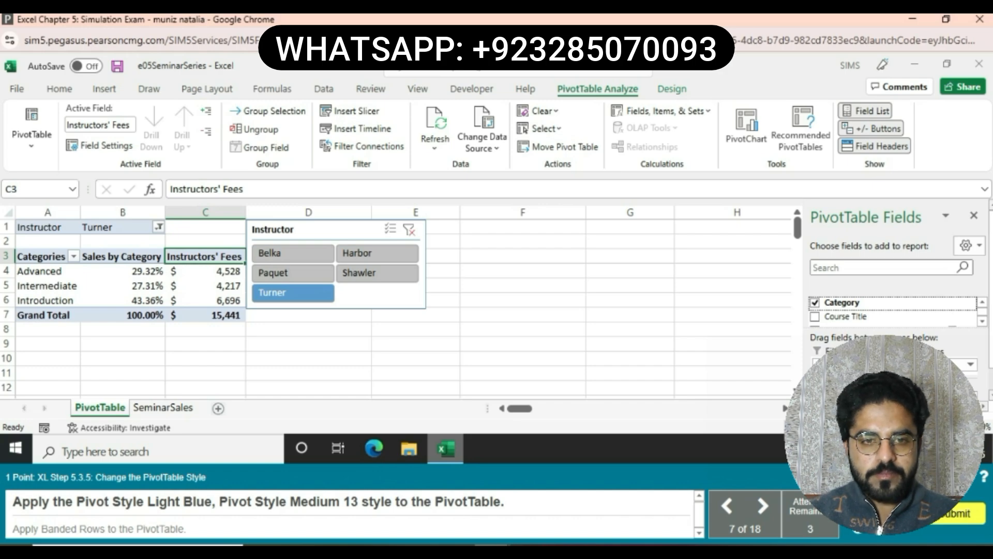
# - Apply the Light Blue, Pivot Style Medium 13 style and Banded Rows to the PivotTable
pyautogui.click(672, 89)
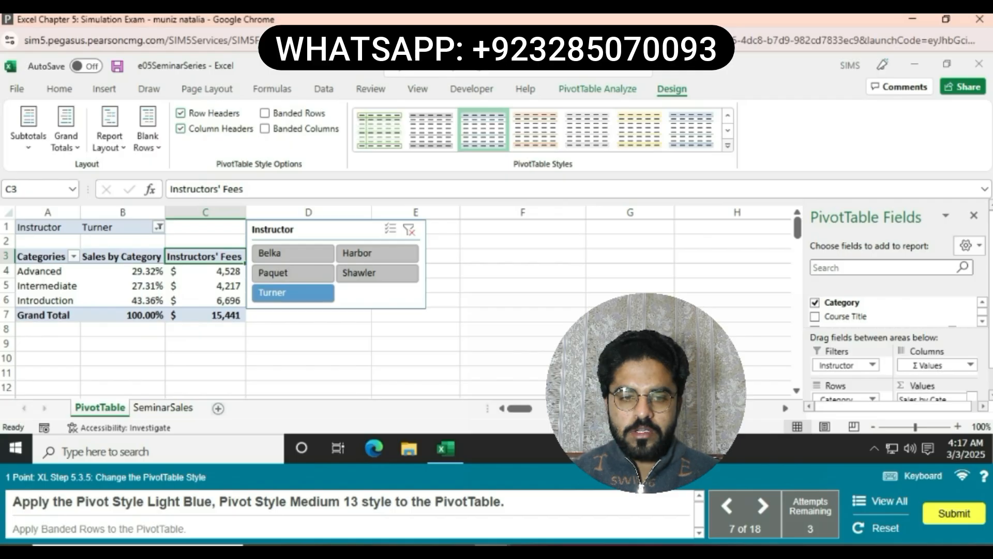
pyautogui.click(728, 146)
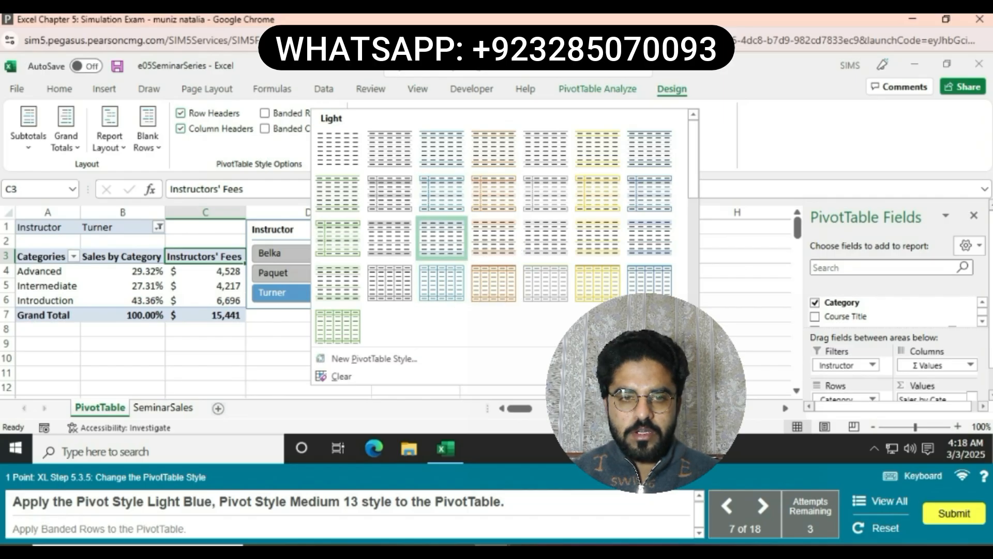
pyautogui.scroll(-3, 414, 235)
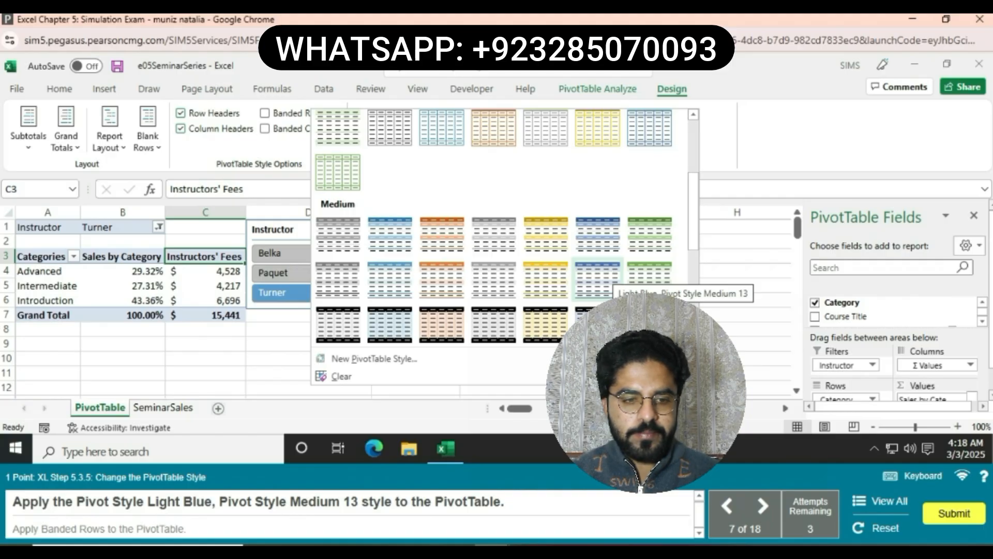
pyautogui.click(598, 279)
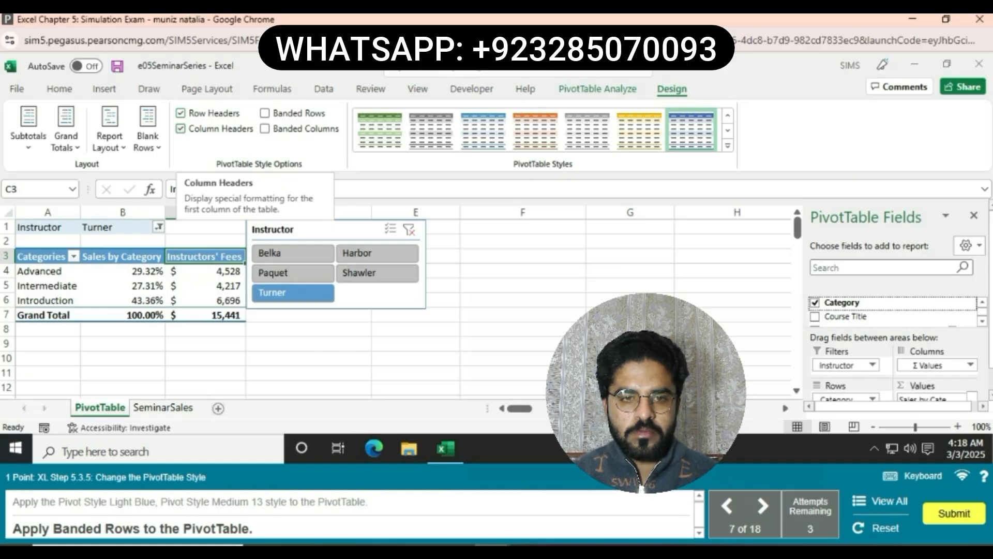
pyautogui.click(265, 113)
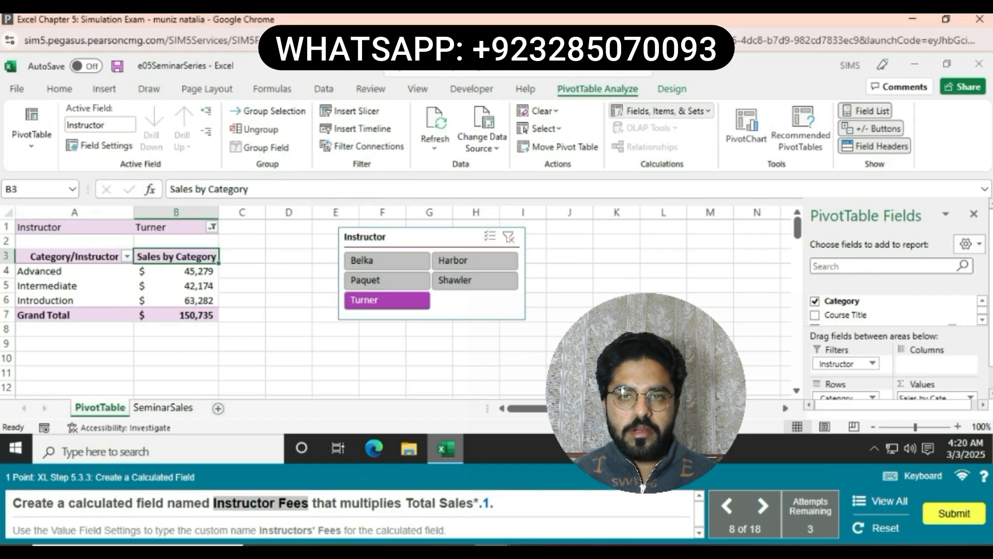
# - Add a calculated field named Instructor Fees to the PivotTable with the formula ='Total Sales'*.1
pyautogui.click(662, 111)
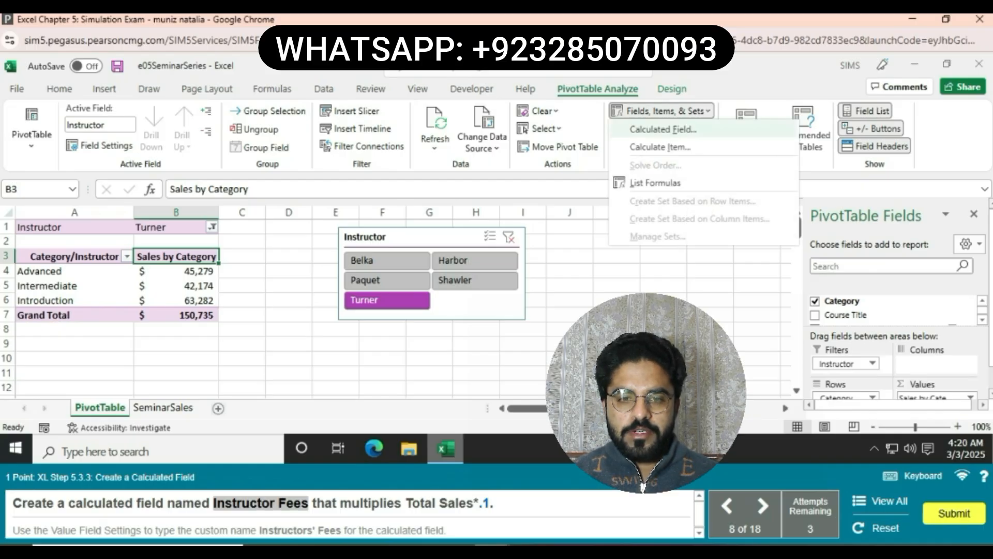
pyautogui.click(664, 129)
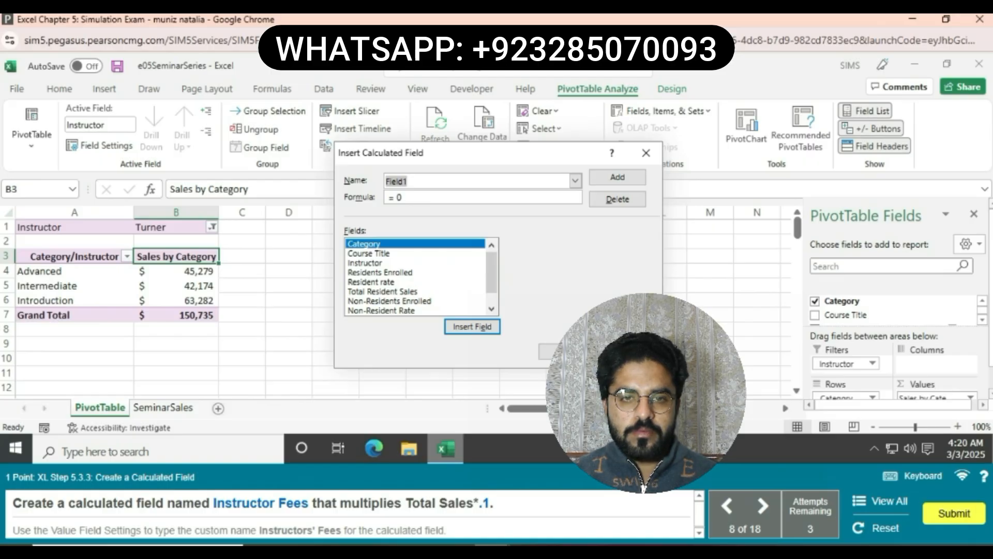
pyautogui.write('Instructor Fees')
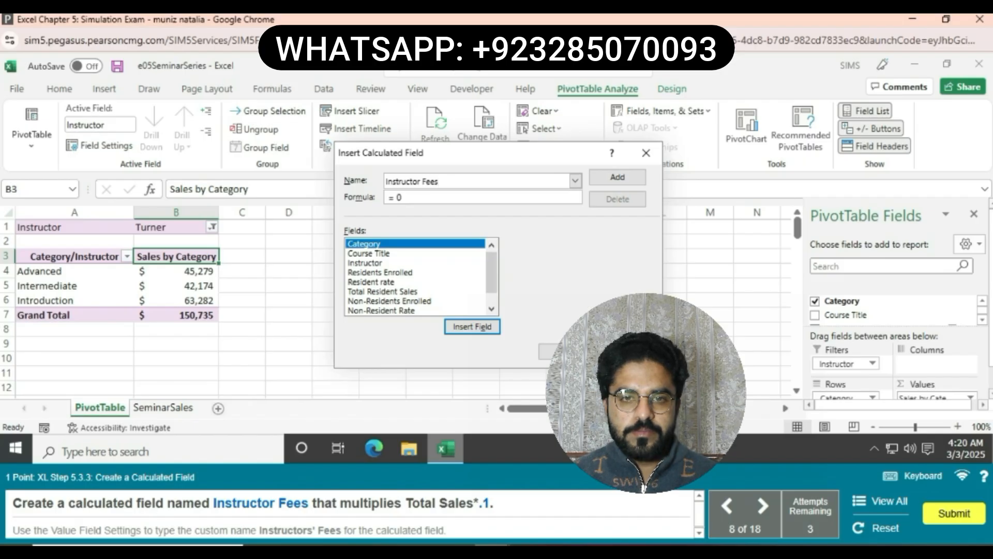
pyautogui.click(403, 197)
pyautogui.press('BackSpace')
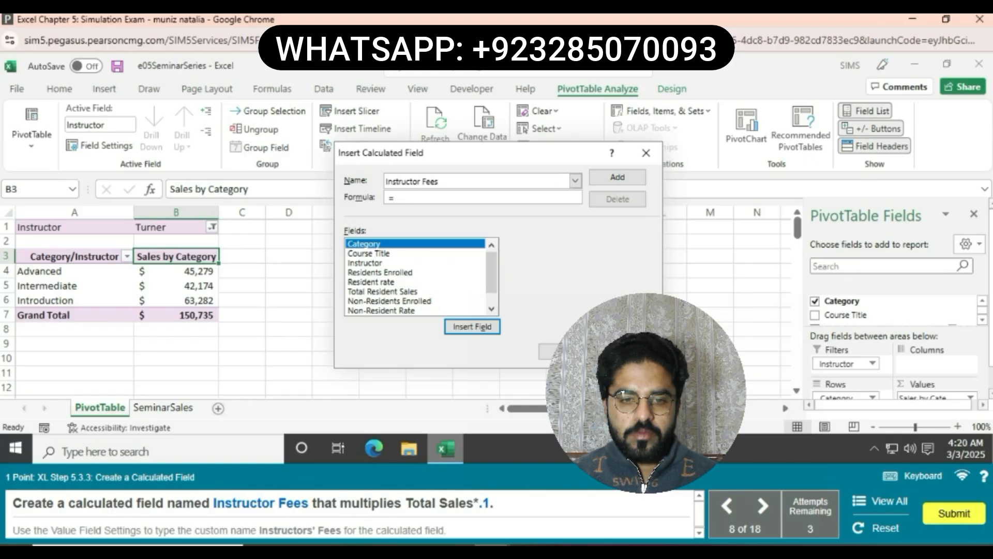
pyautogui.click(492, 309)
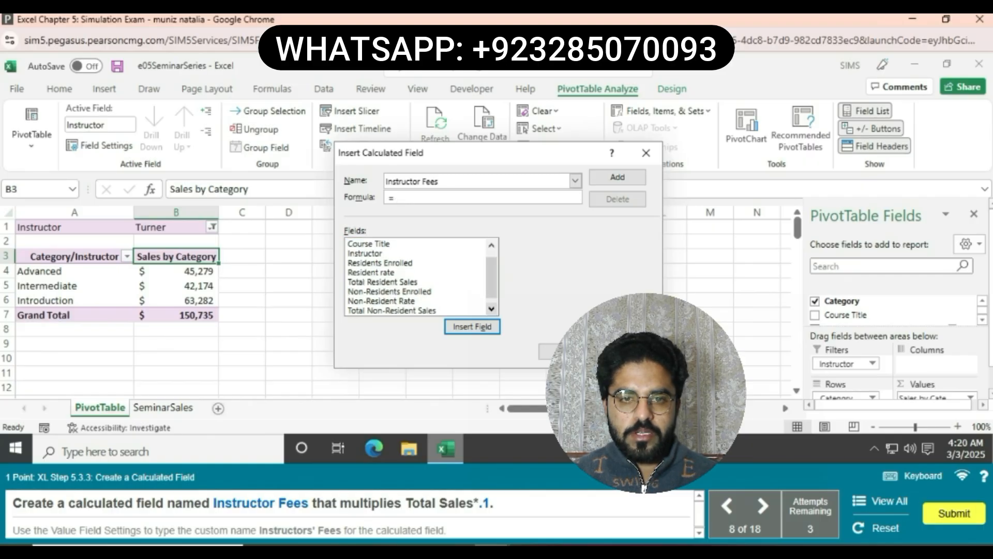
pyautogui.click(491, 309)
pyautogui.click(366, 310)
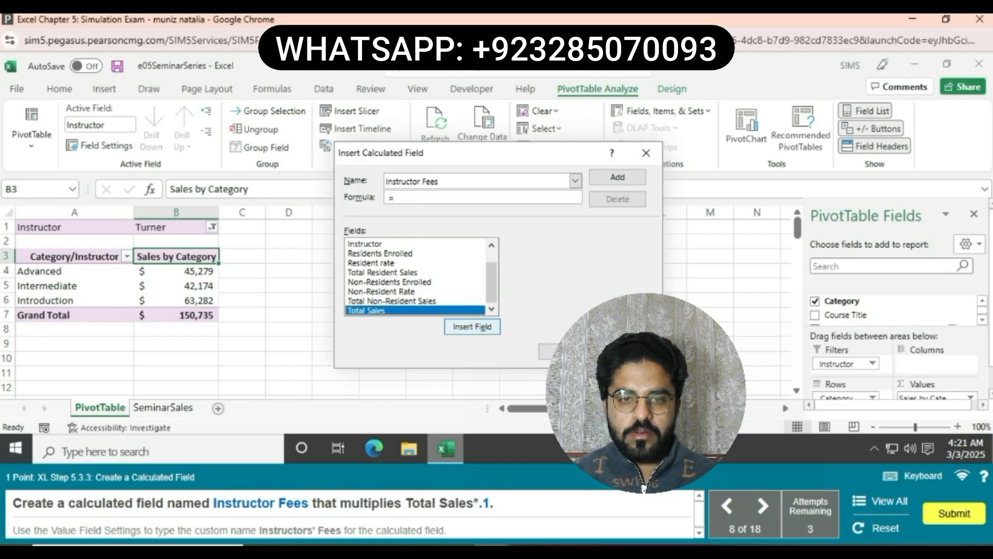
pyautogui.click(472, 327)
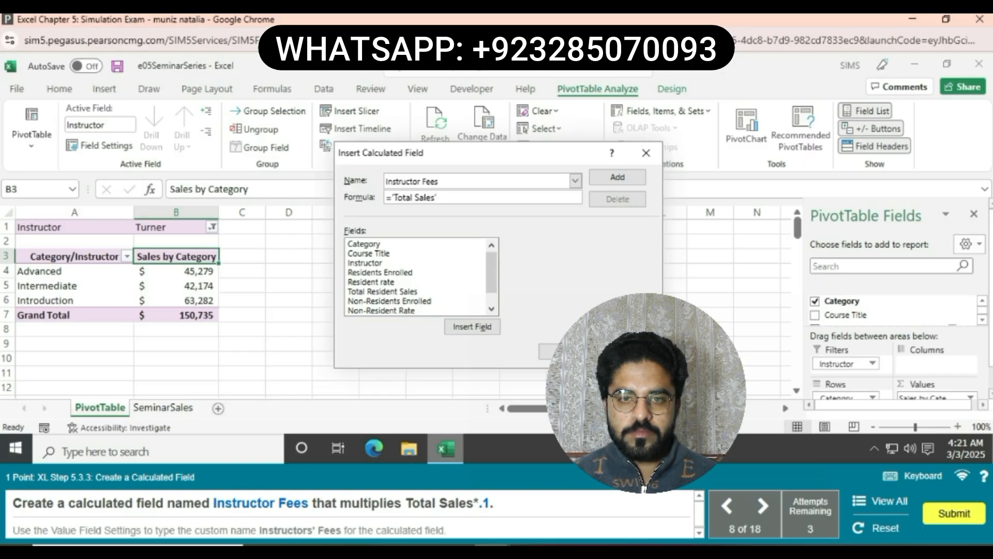
pyautogui.write('*')
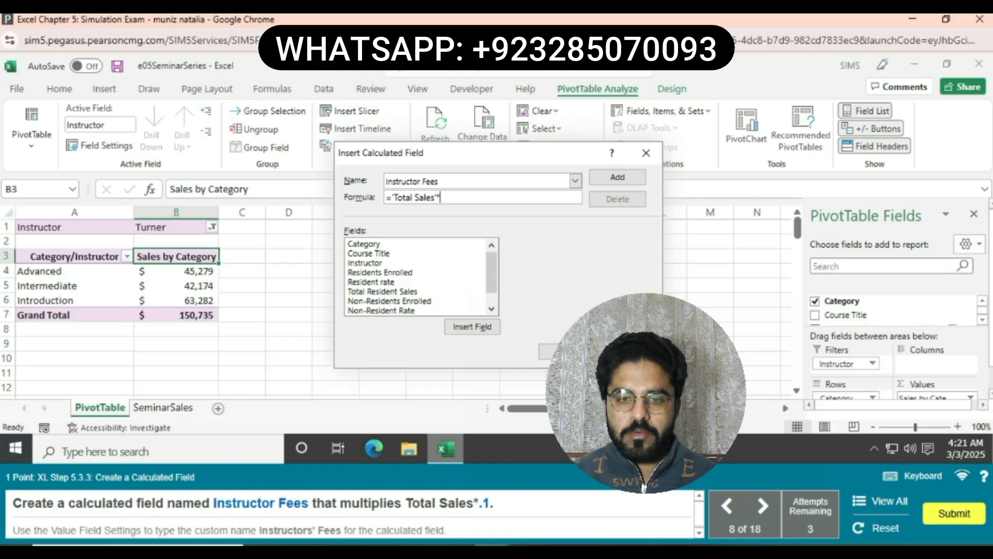
pyautogui.write('.1')
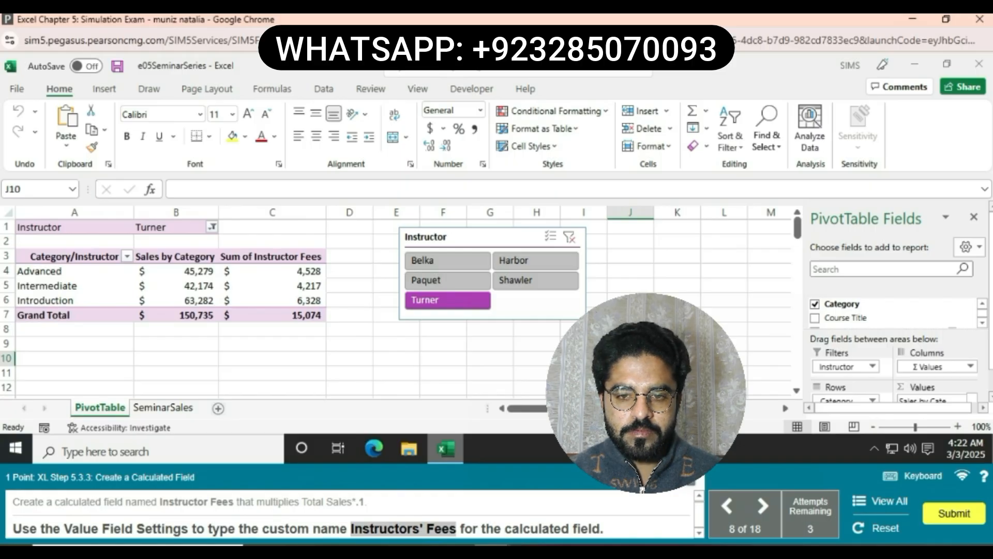
# - Set the custom name of the Sum of Instructor Fees value field to Instructors' Fees
pyautogui.click(273, 256)
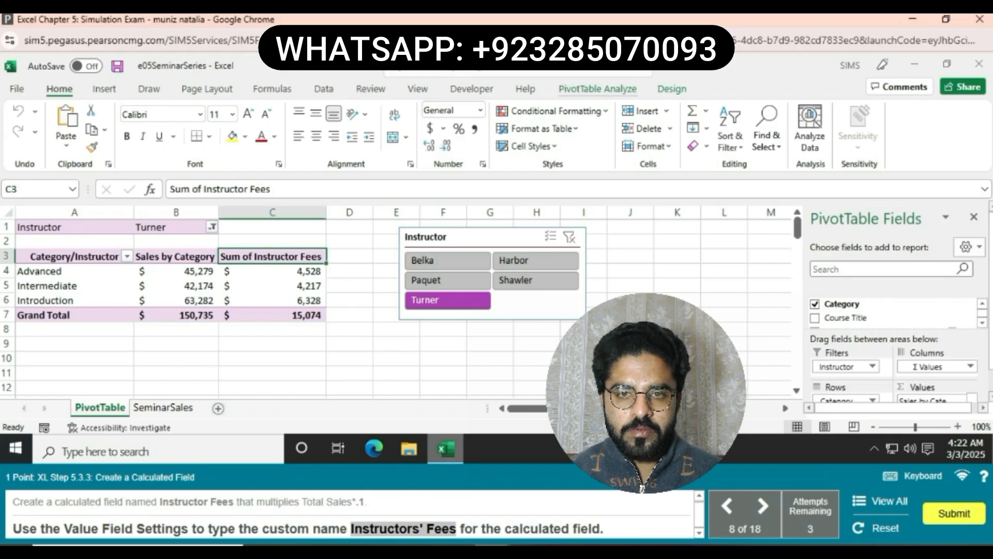
pyautogui.click(598, 89)
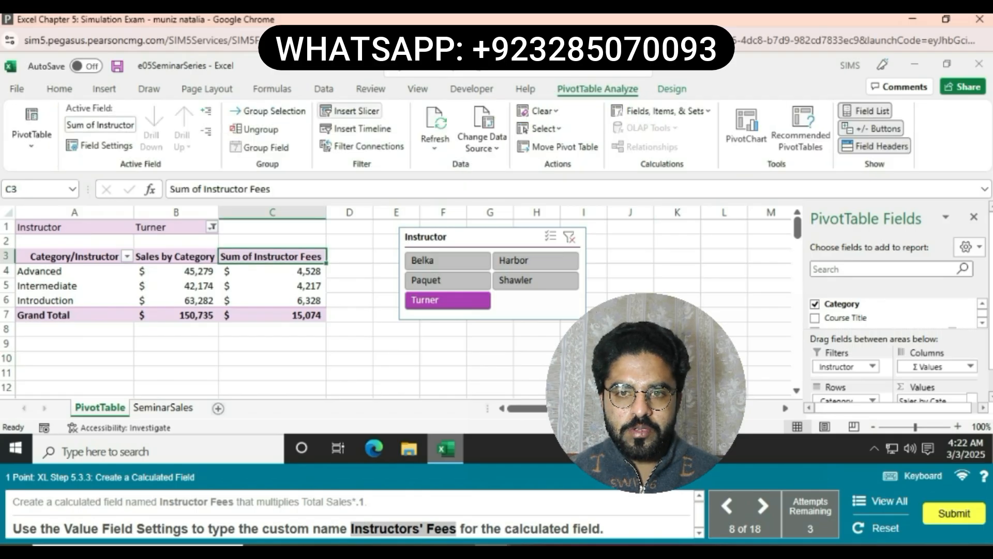
pyautogui.click(100, 145)
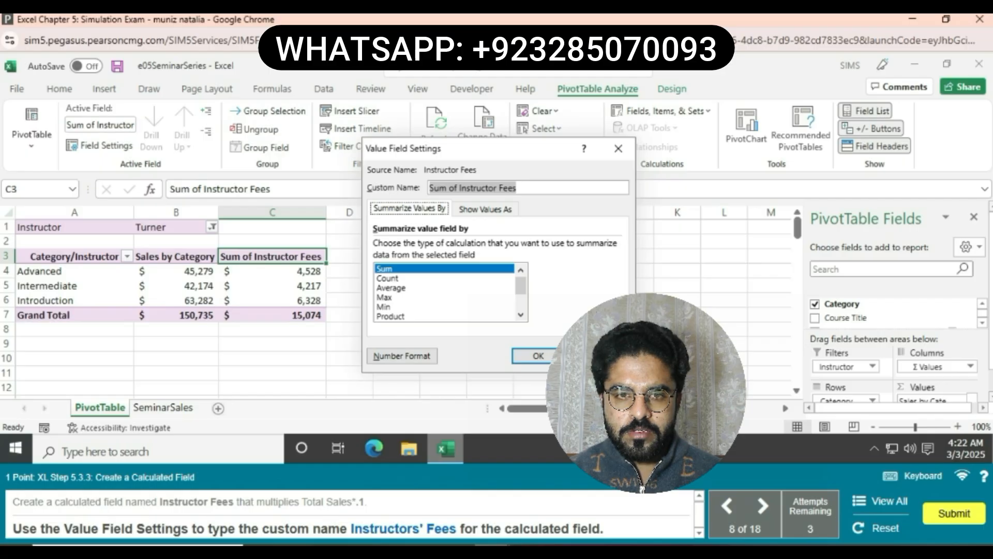
pyautogui.write("Instructors' Fees")
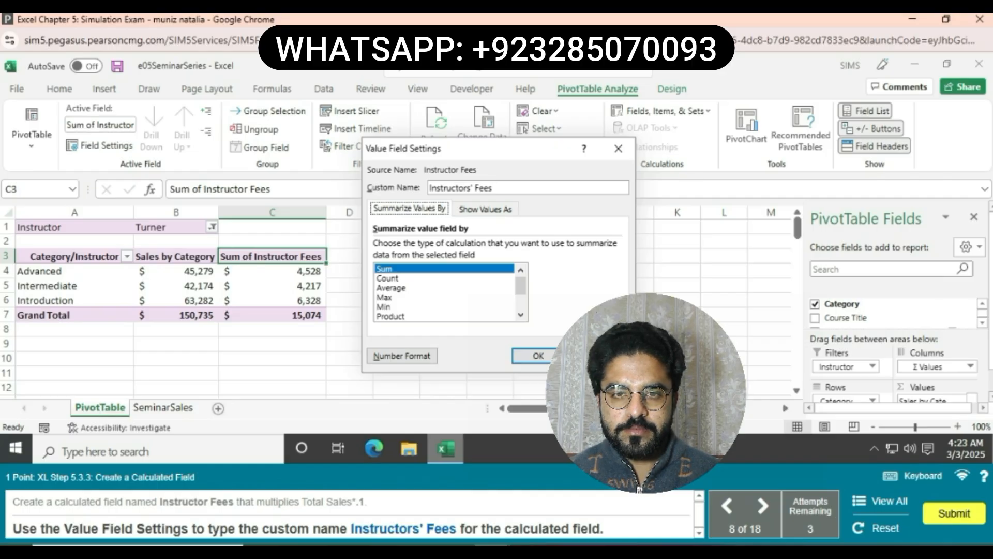
pyautogui.press('Return')
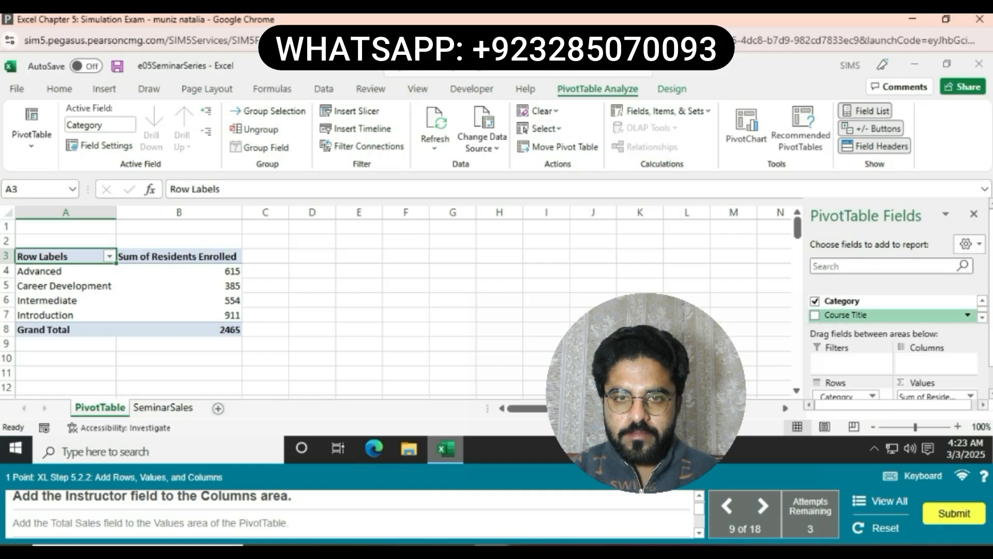
# - Add the Instructor field to the Columns area of the PivotTable
pyautogui.scroll(-2, 890, 308)
pyautogui.scroll(-2, 889, 307)
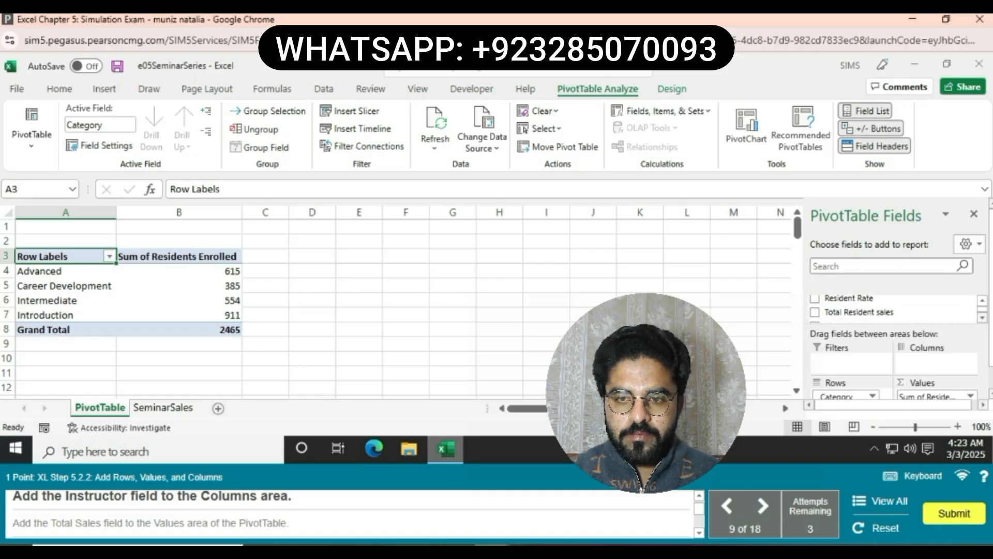
pyautogui.scroll(2, 890, 308)
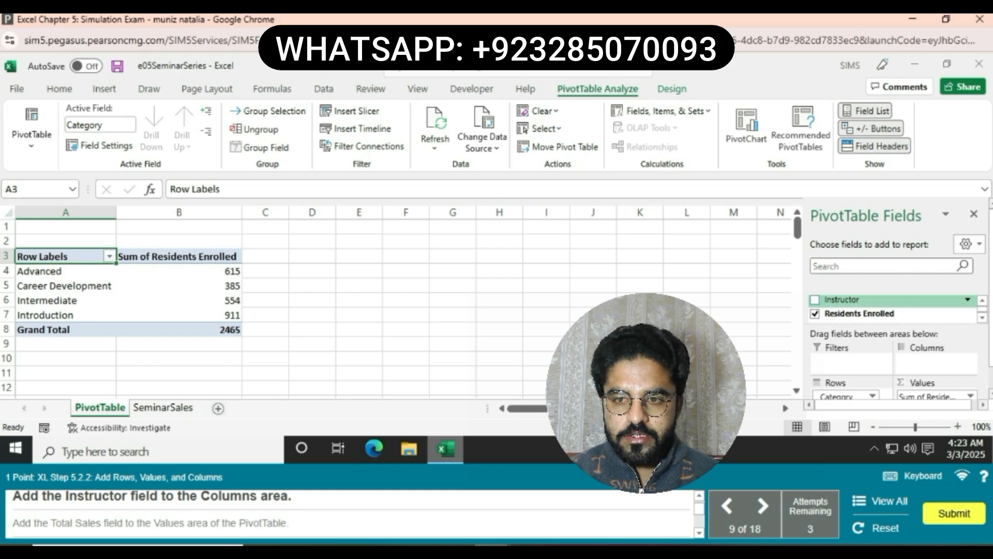
pyautogui.moveTo(841, 299); pyautogui.dragTo(925, 364)
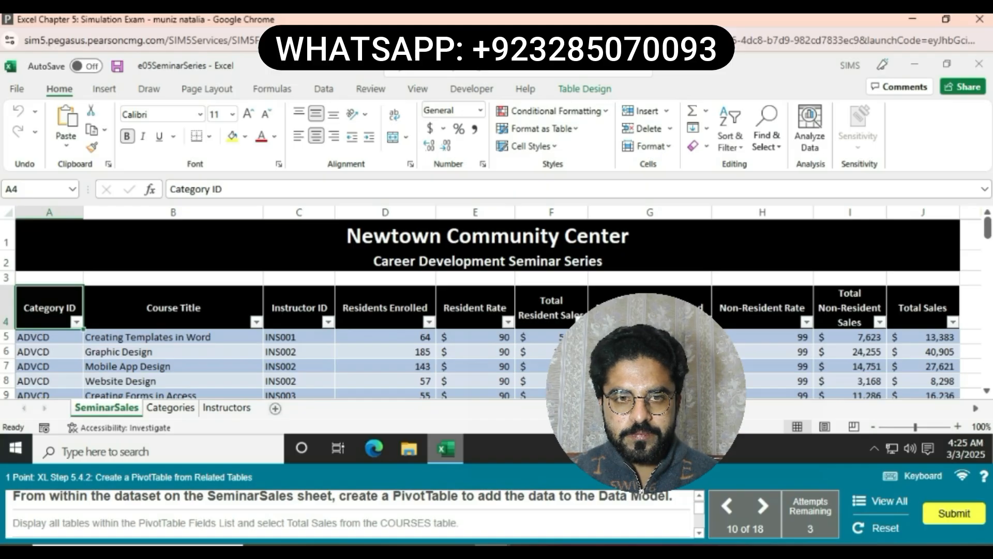
# - Create a PivotTable from the COURSES table on a new worksheet and add its data to the Data Model
pyautogui.click(475, 394)
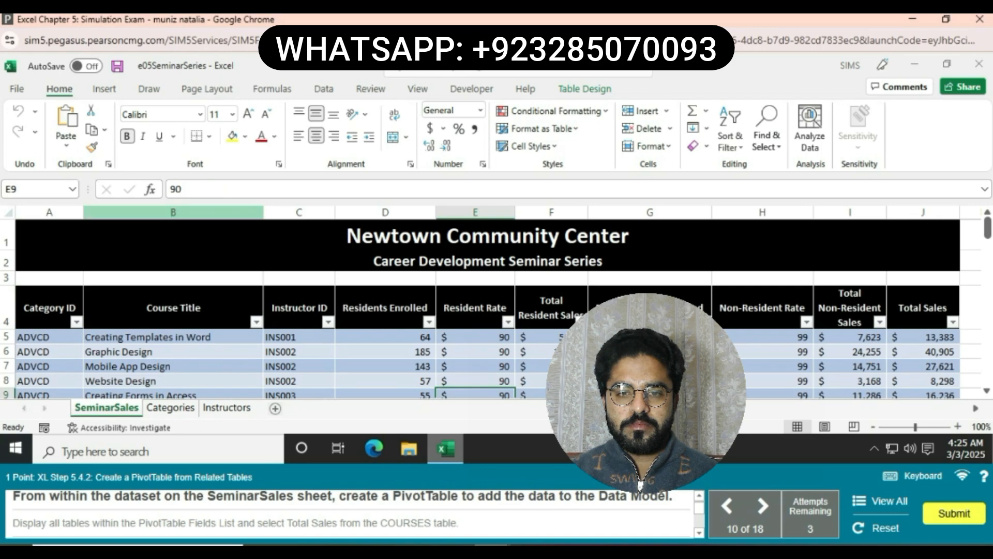
pyautogui.click(104, 89)
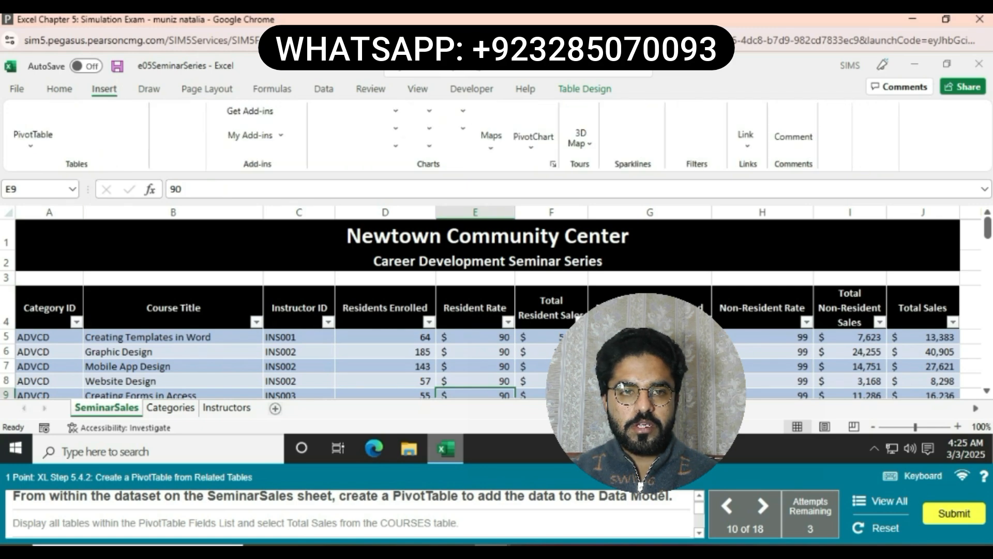
pyautogui.click(32, 124)
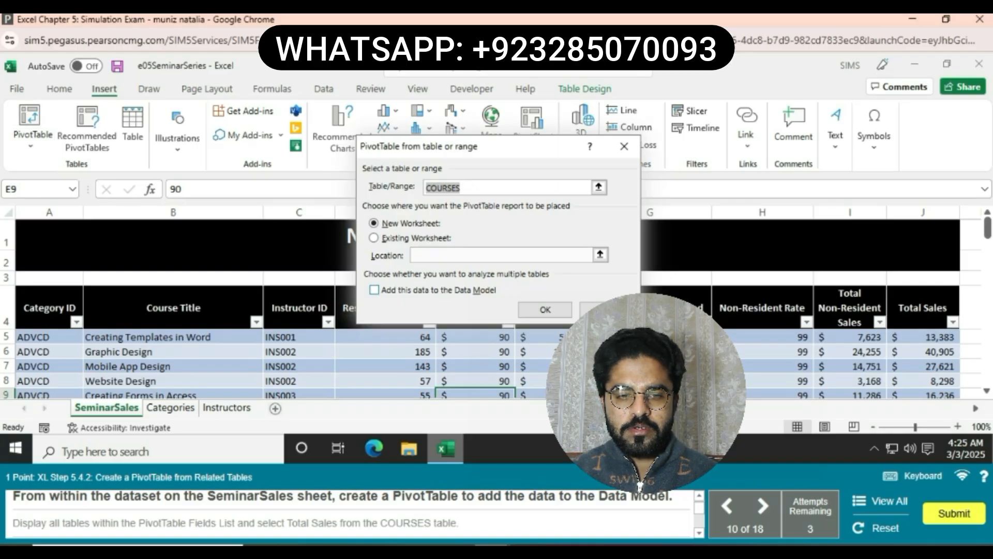
pyautogui.click(374, 290)
pyautogui.click(545, 309)
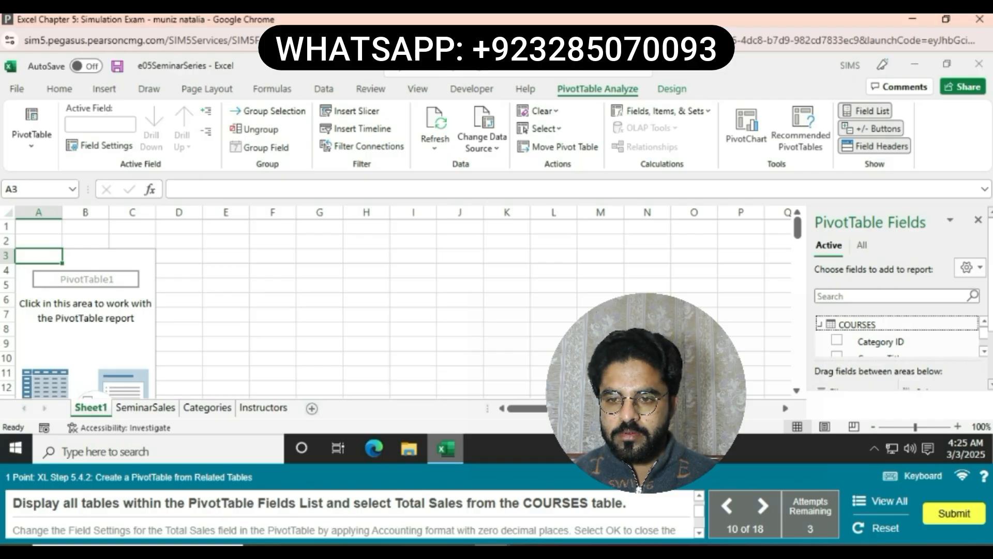
# - Display all tables in the PivotTable field list and add Total Sales from the COURSES table to the PivotTable
pyautogui.click(862, 245)
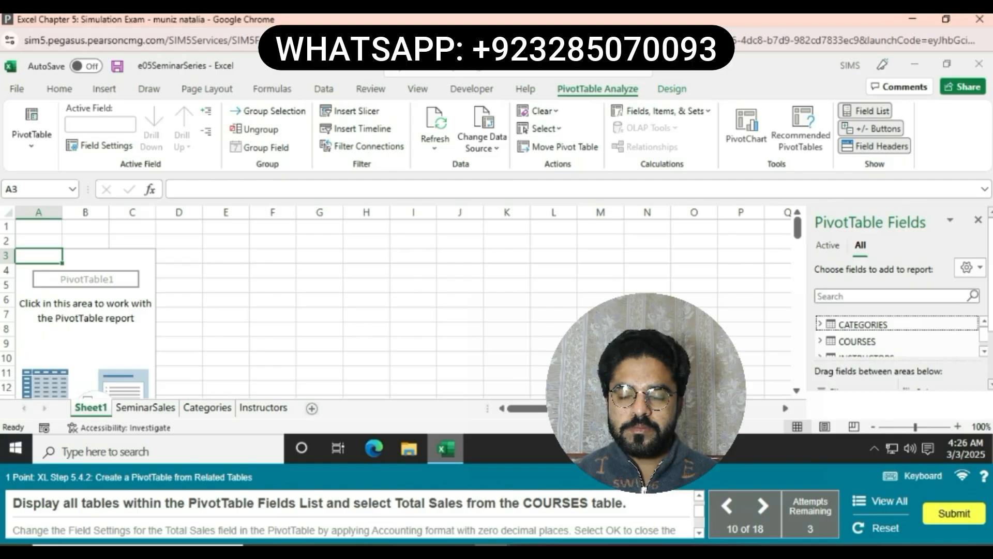
pyautogui.click(820, 340)
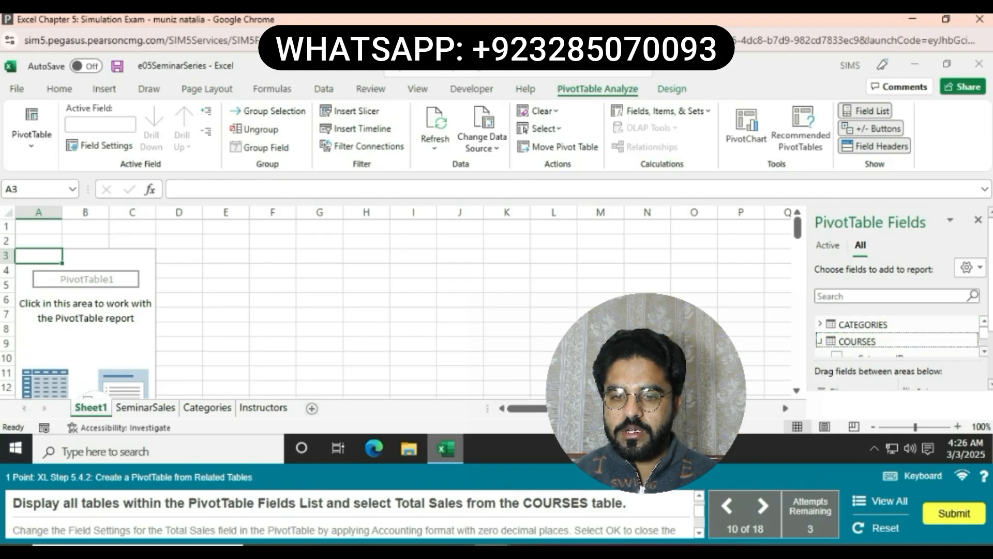
pyautogui.click(985, 351)
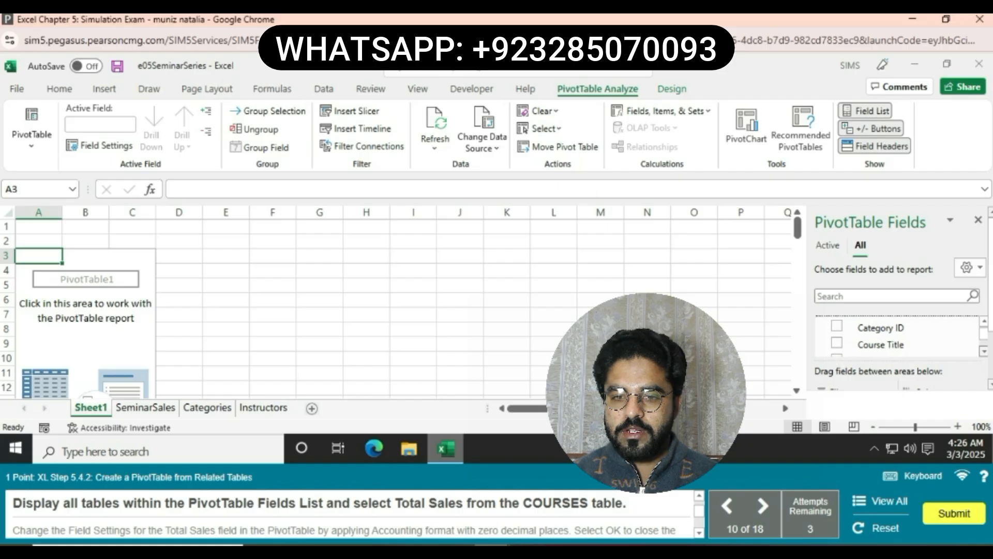
pyautogui.click(985, 351)
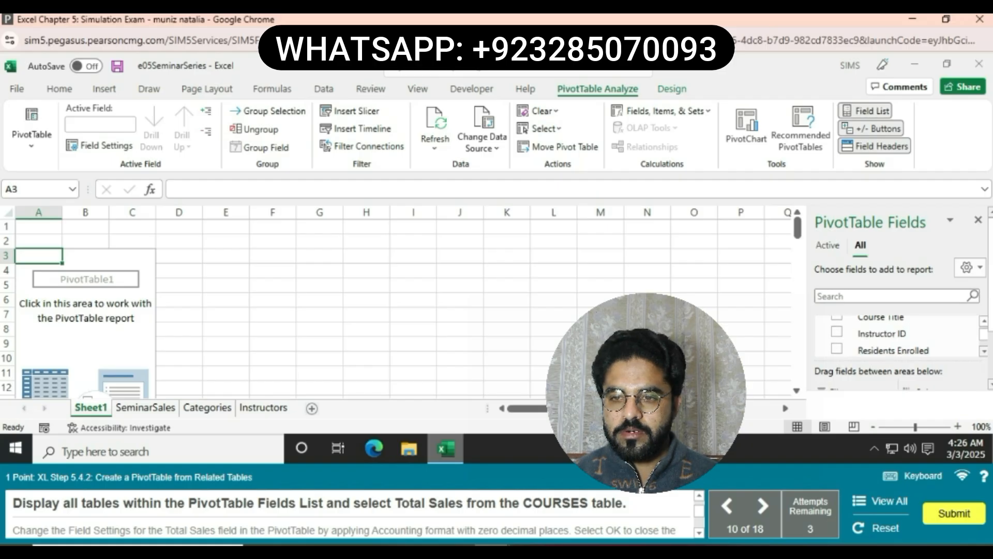
pyautogui.click(985, 351)
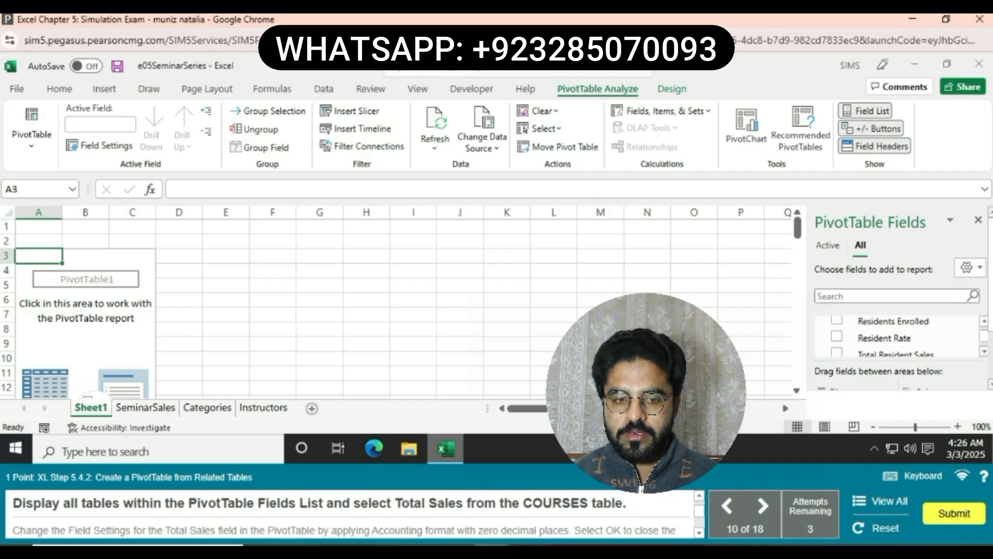
pyautogui.click(985, 352)
pyautogui.click(985, 352)
pyautogui.click(985, 352)
pyautogui.click(985, 352)
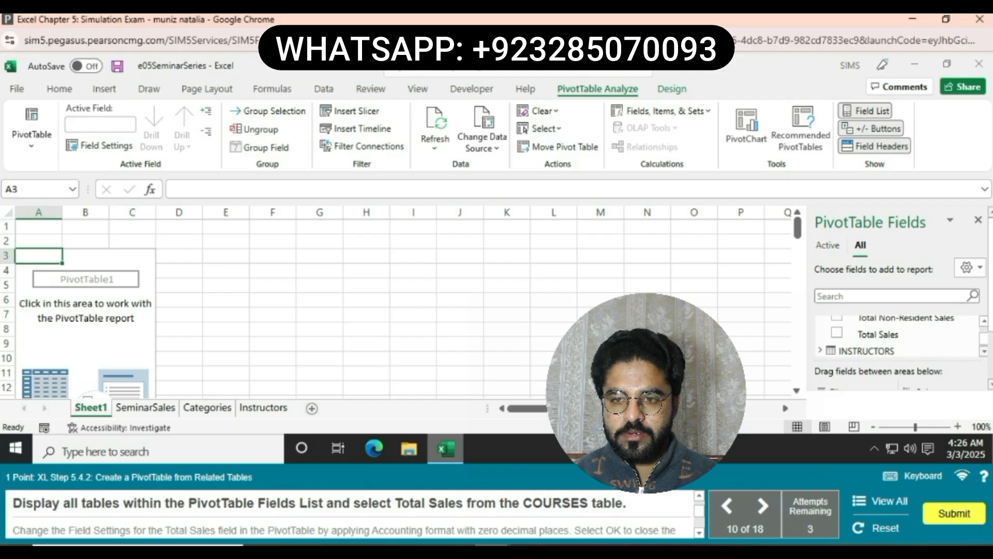
pyautogui.click(836, 333)
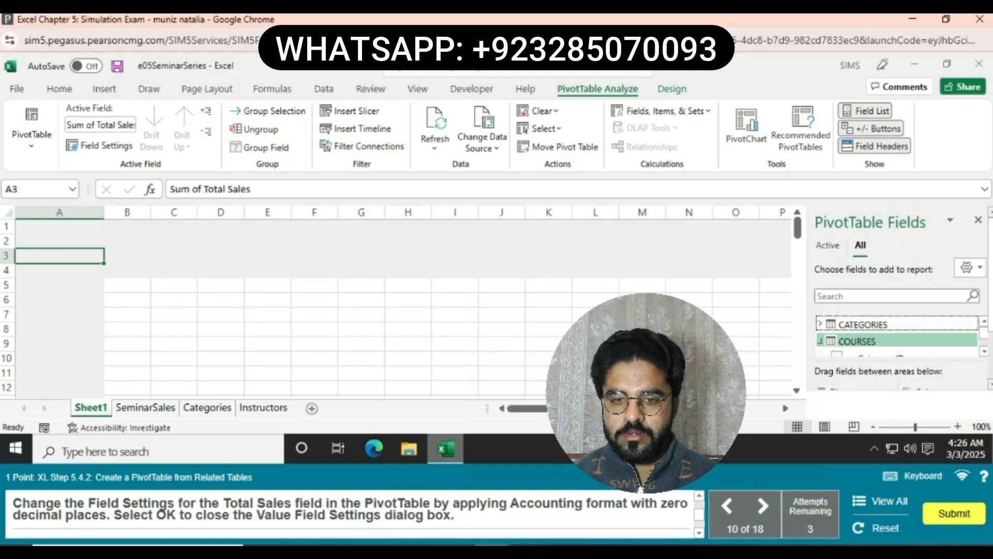